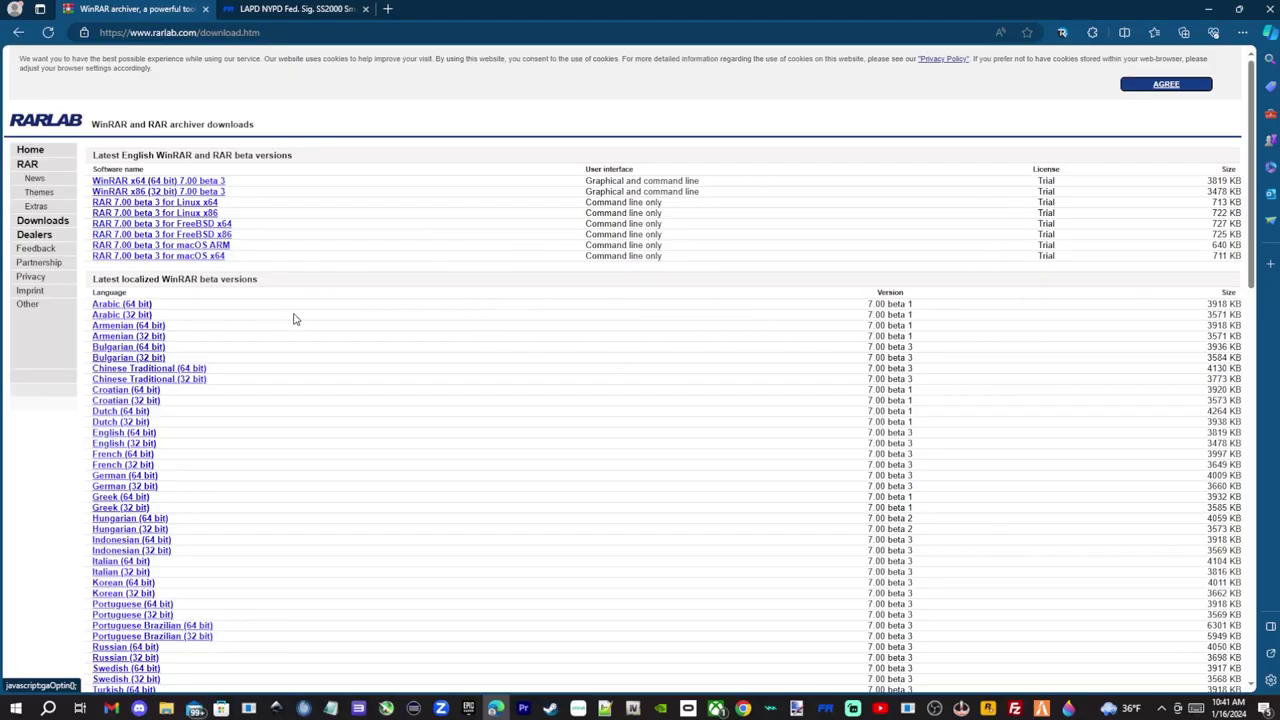
Look over the WinRAR downloads page and close its browser tab
scroll(316, 310, "down", 5)
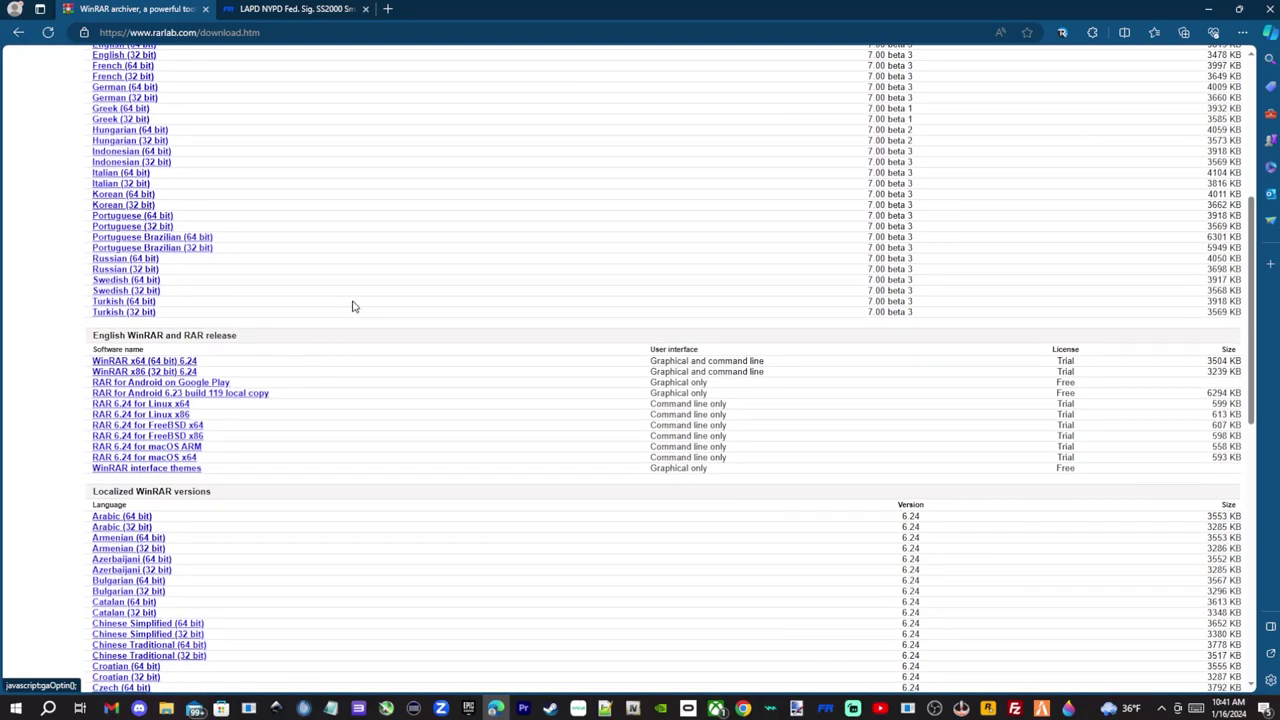
scroll(283, 274, "up", 5)
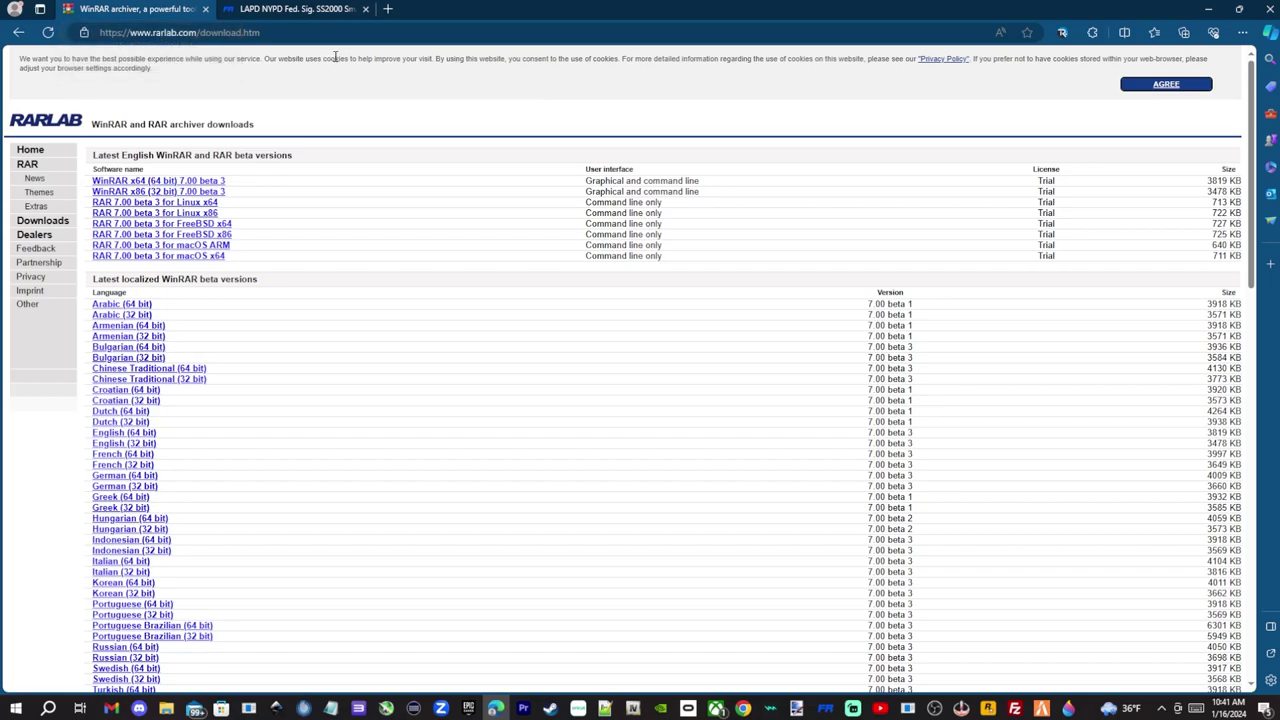
left_click(204, 9)
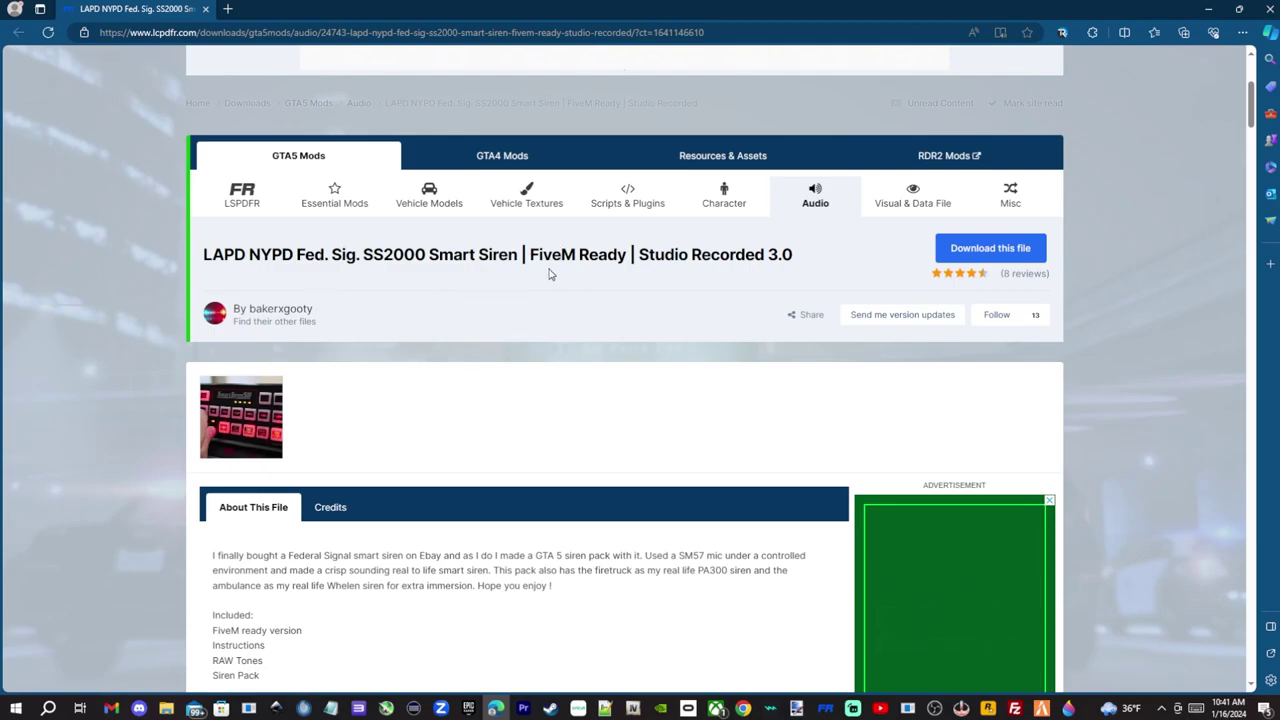
Review the LAPD NYPD Fed. Sig. SS2000 Smart Siren mod page and download the file
scroll(503, 391, "down", 1)
scroll(503, 391, "down", 1)
scroll(417, 374, "up", 2)
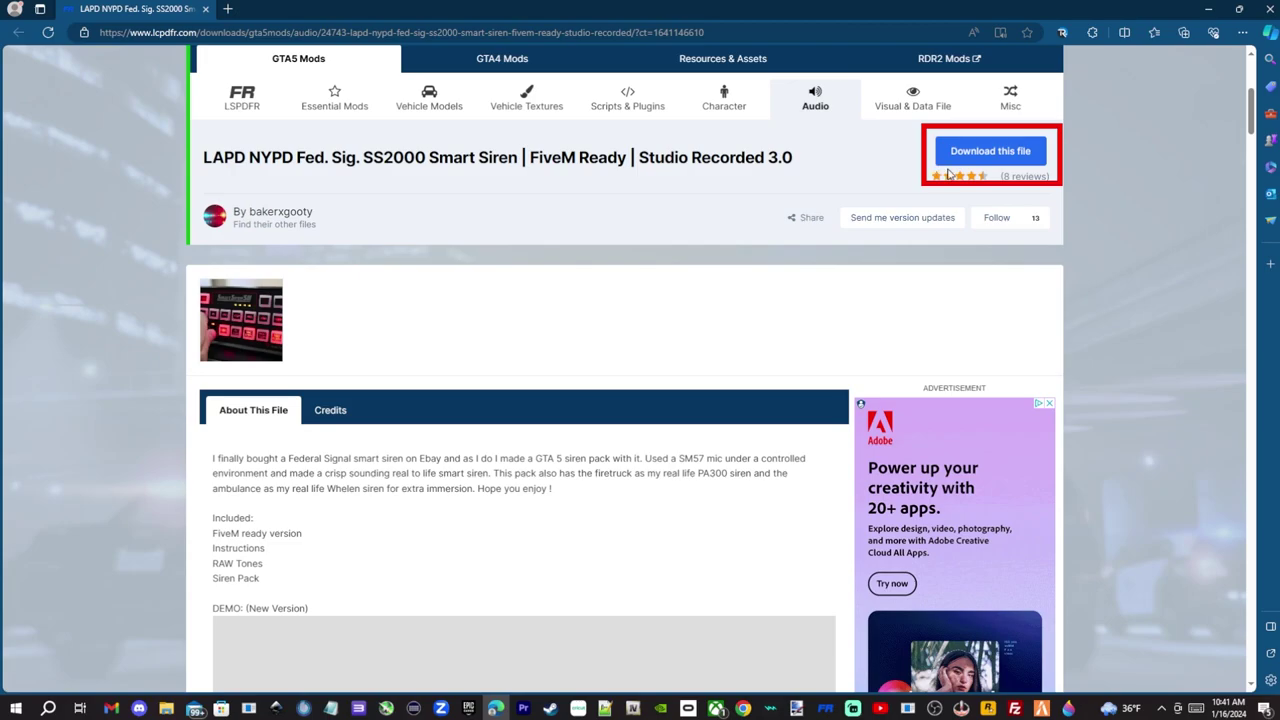
left_click(1020, 158)
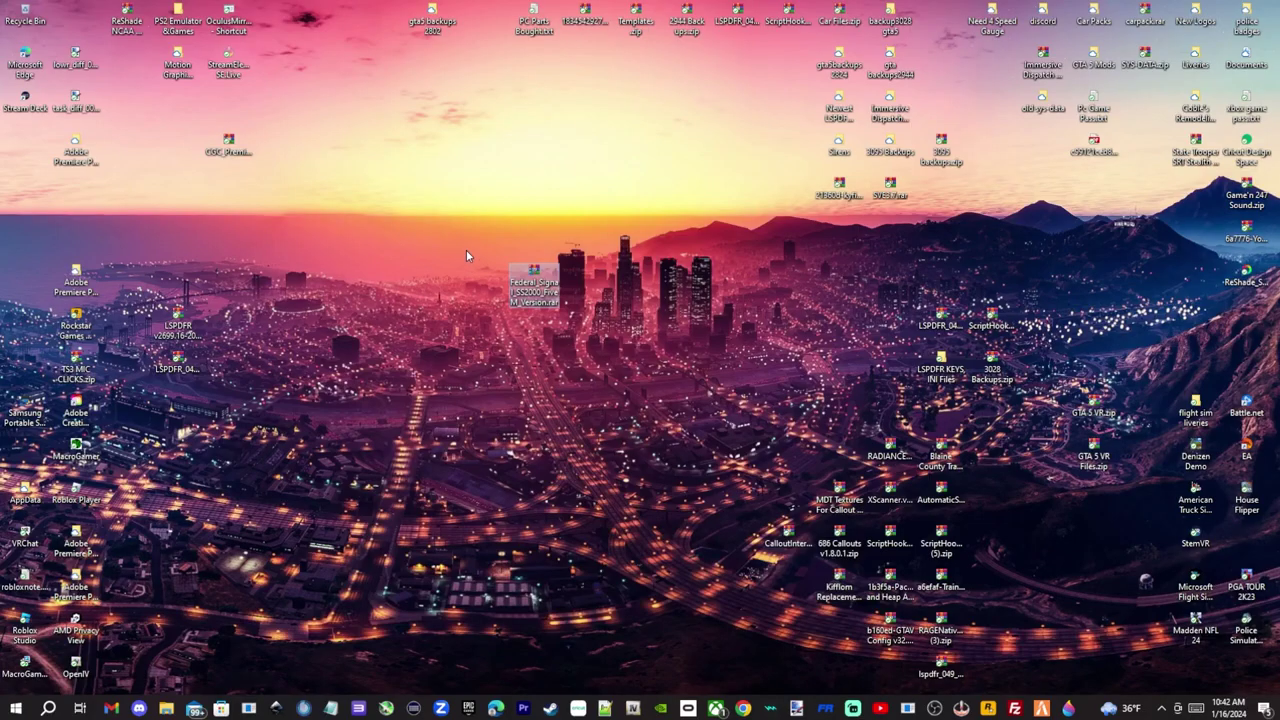
Open Federal_Signal_SS2000_FiveM_Version.rar from the desktop, dismiss the licence reminder and go into the Fed. Sig. SS2000 FiveM Version folder
left_click_drag(458, 230, 586, 290)
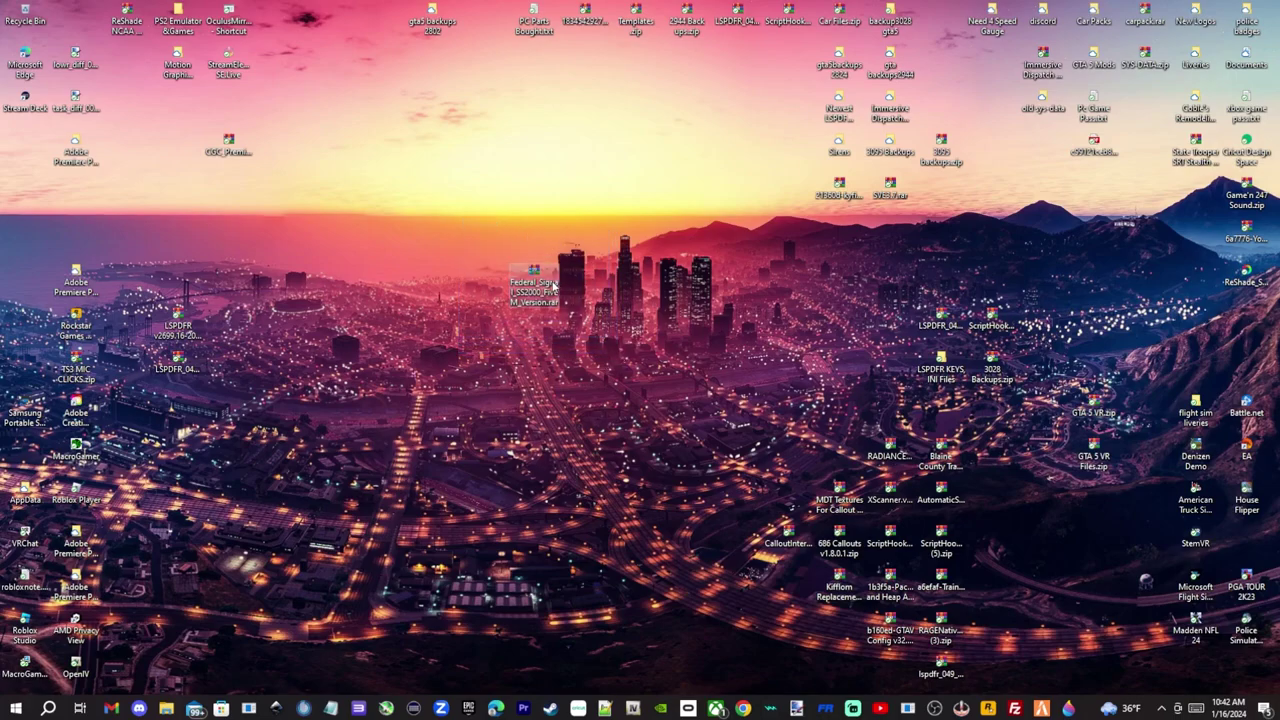
double_click(552, 287)
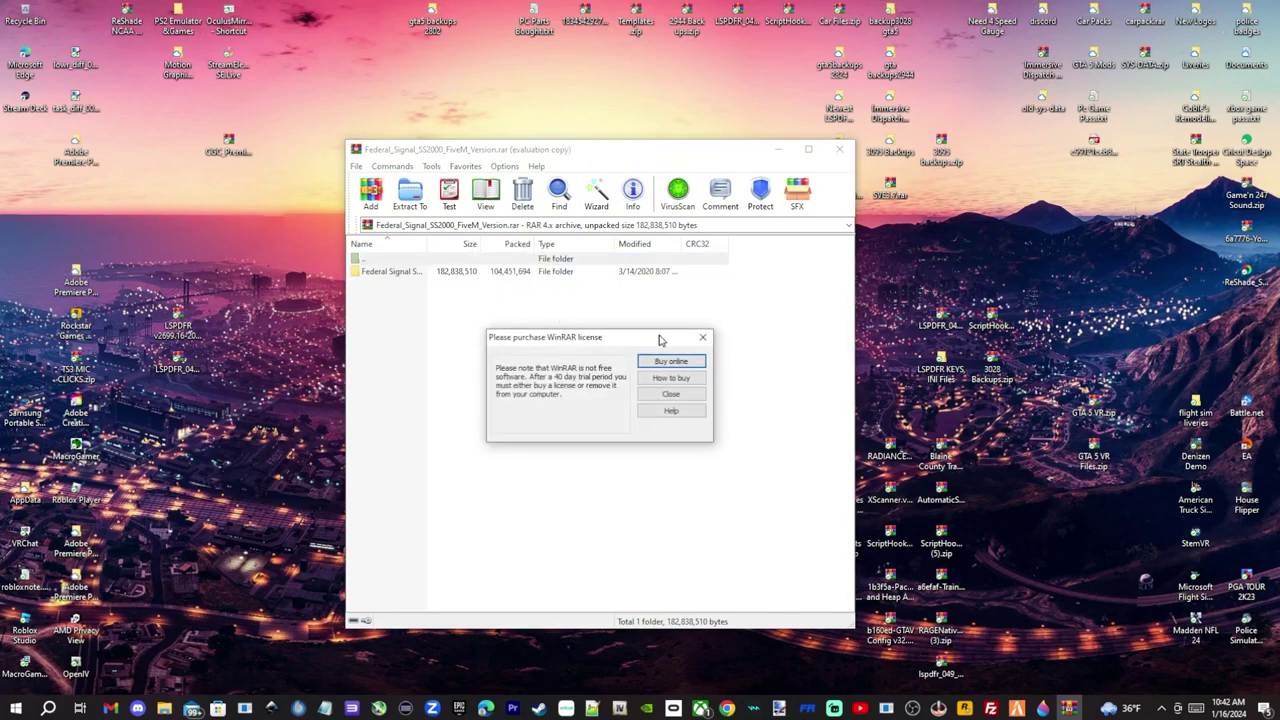
left_click(702, 337)
double_click(476, 274)
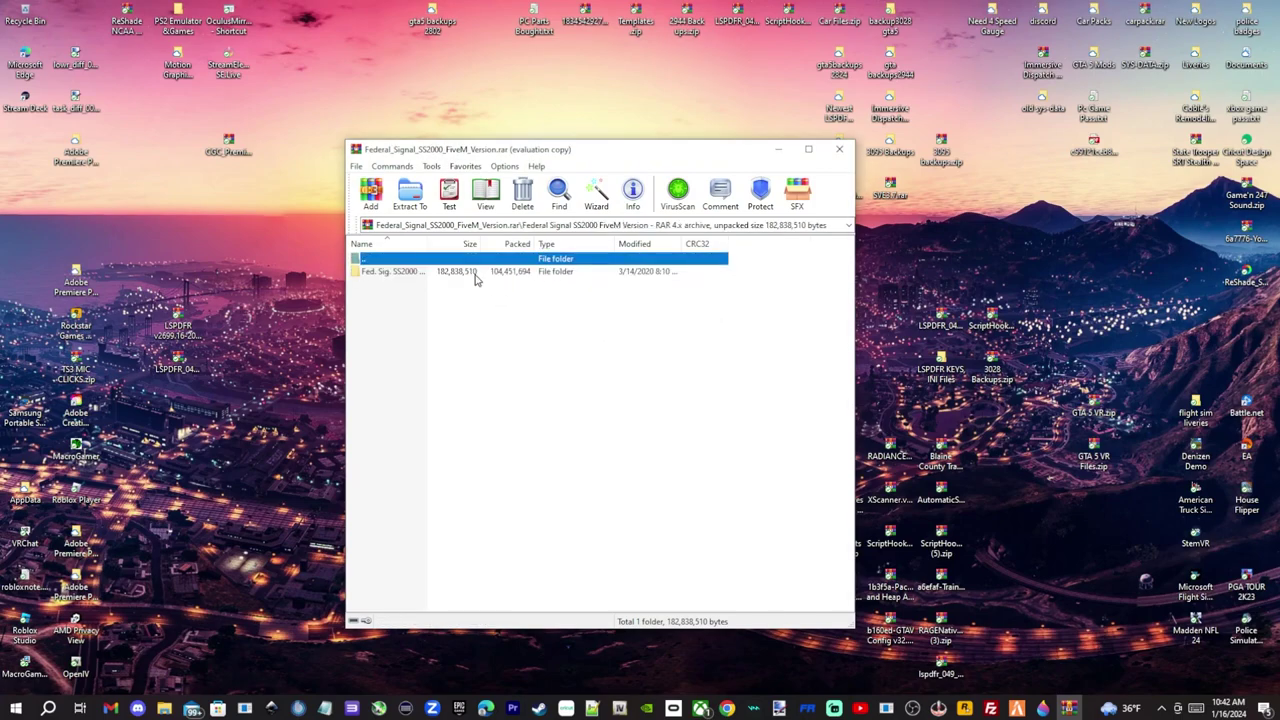
double_click(476, 273)
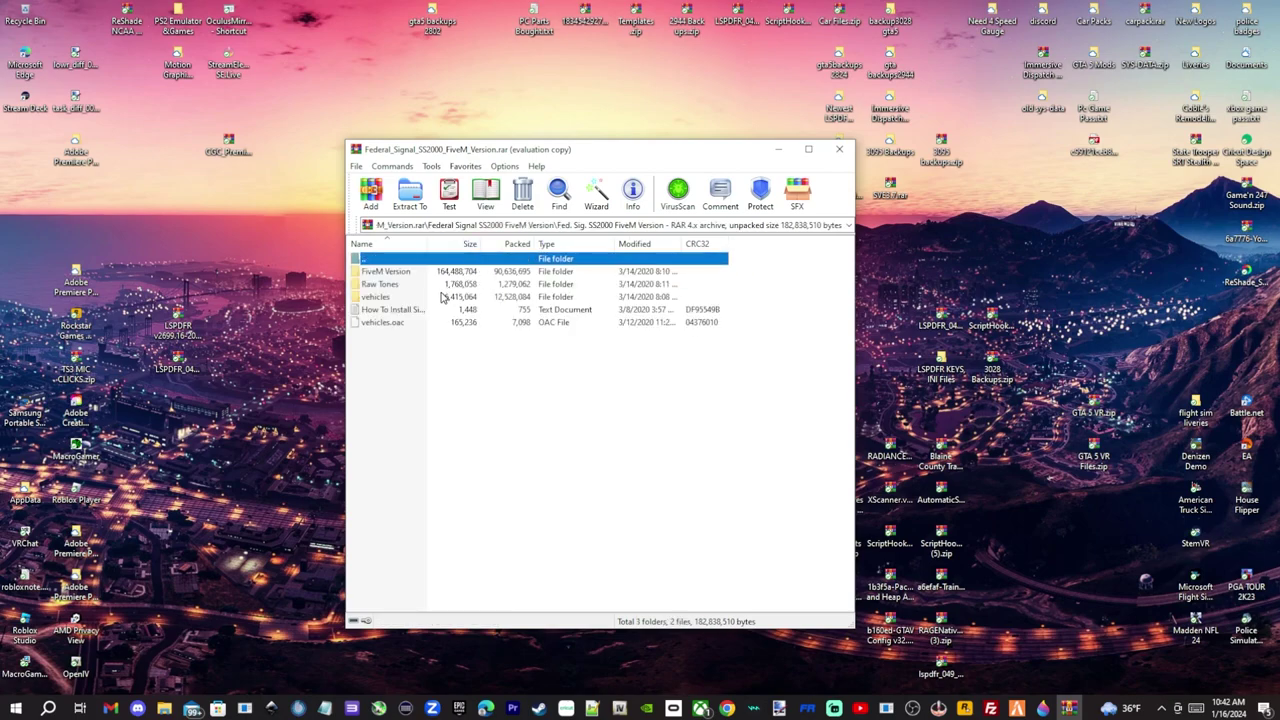
Identify the vehicles folder, the vehicles.oac file and the installation text document inside the archive
left_click(376, 297)
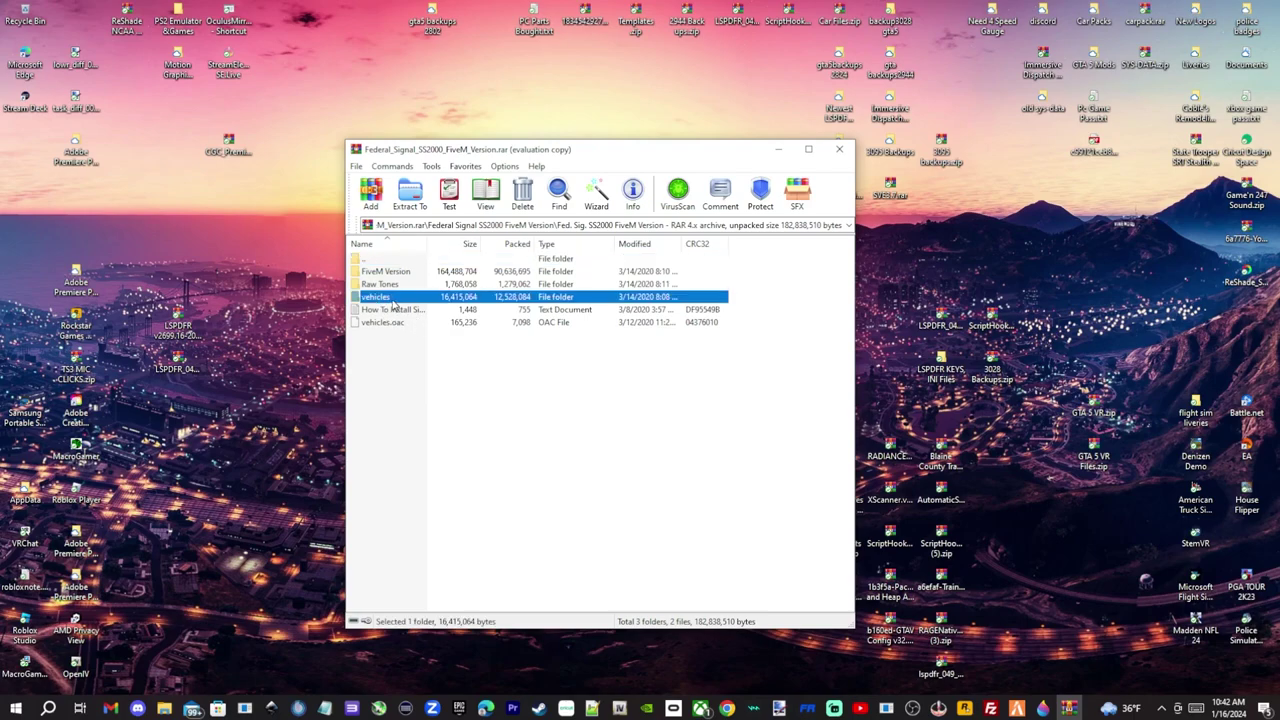
left_click(394, 323)
left_click(390, 298)
left_click(400, 322)
left_click(398, 298)
left_click(397, 308)
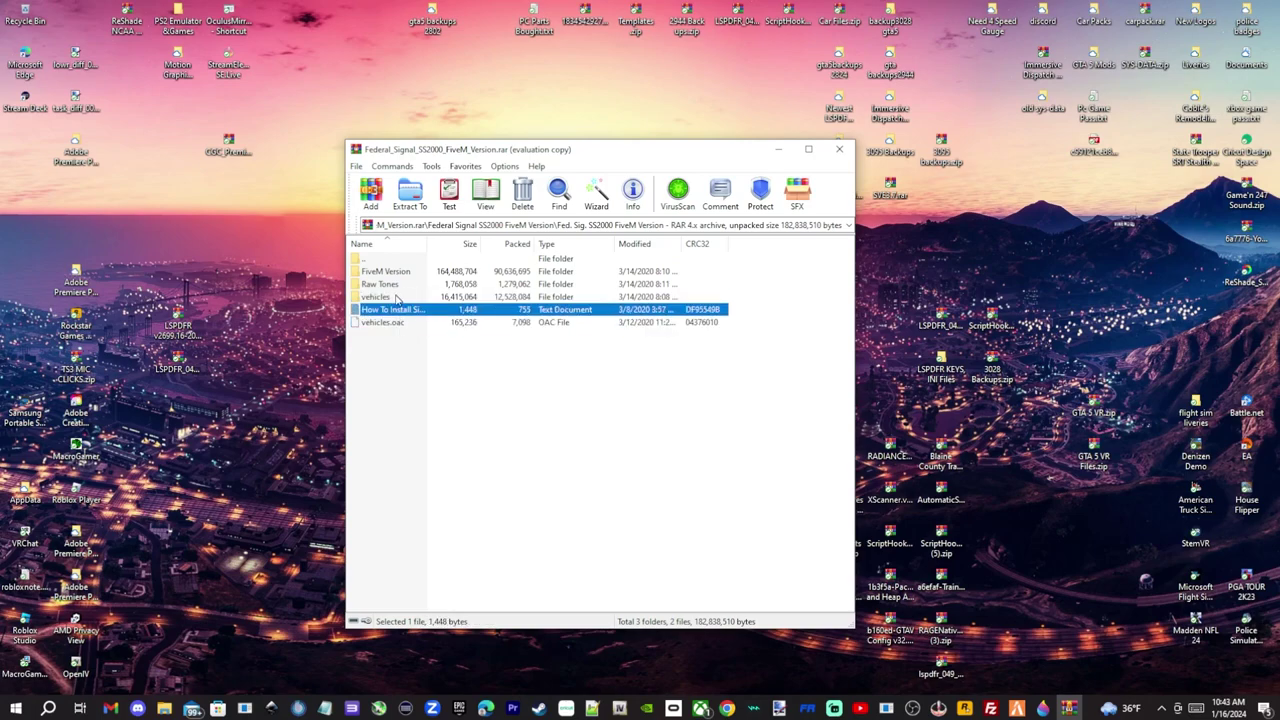
Move the archive window aside and create a new desktop folder named Federal
left_click_drag(540, 150, 822, 158)
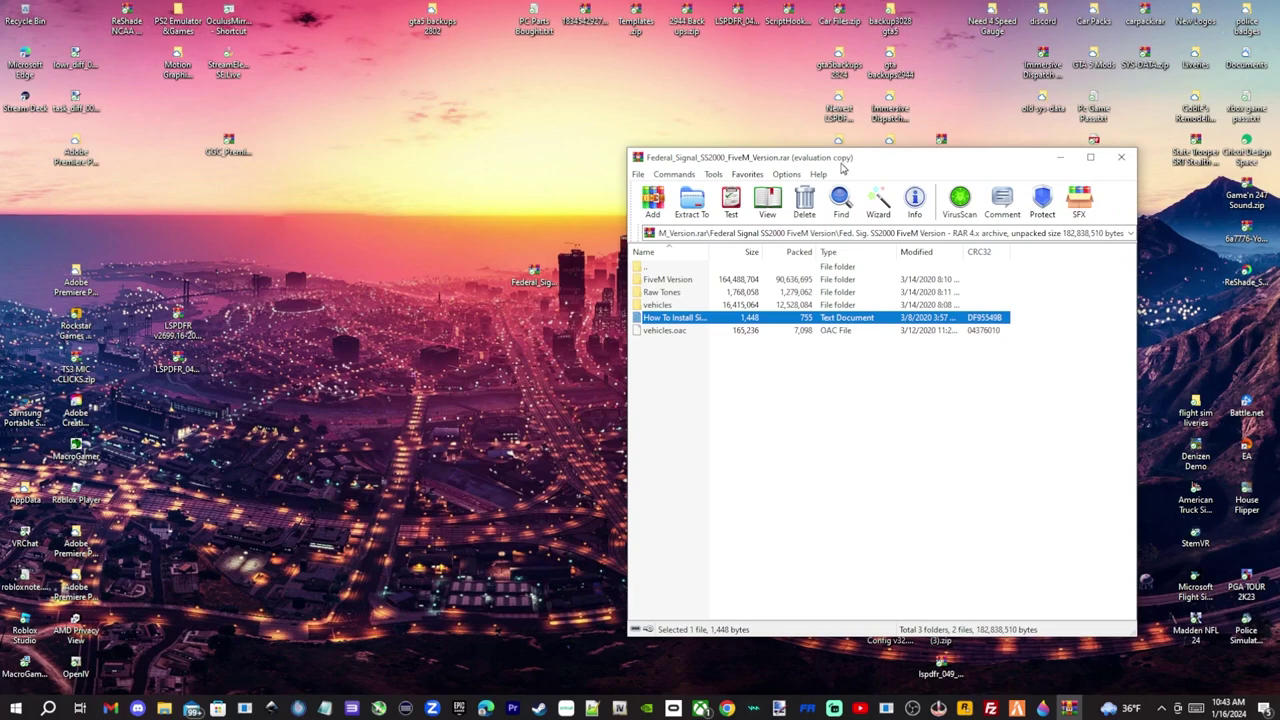
right_click(312, 278)
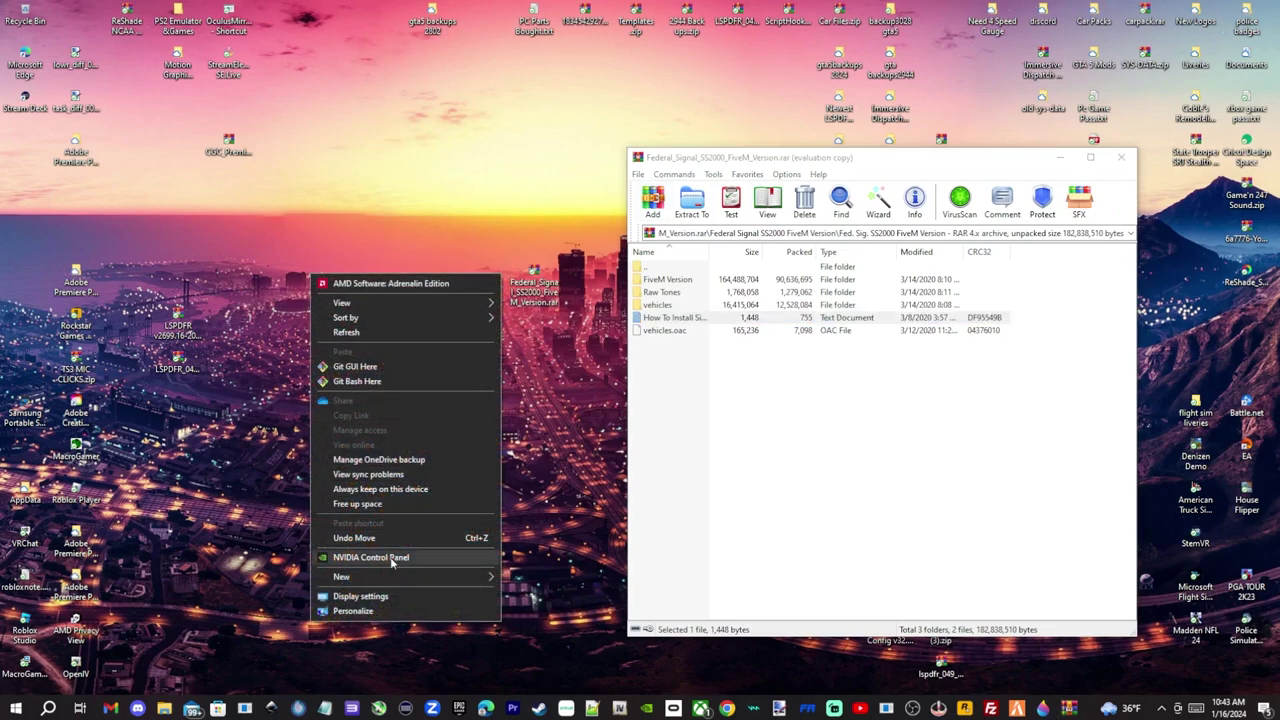
mouse_move(389, 578)
left_click(535, 408)
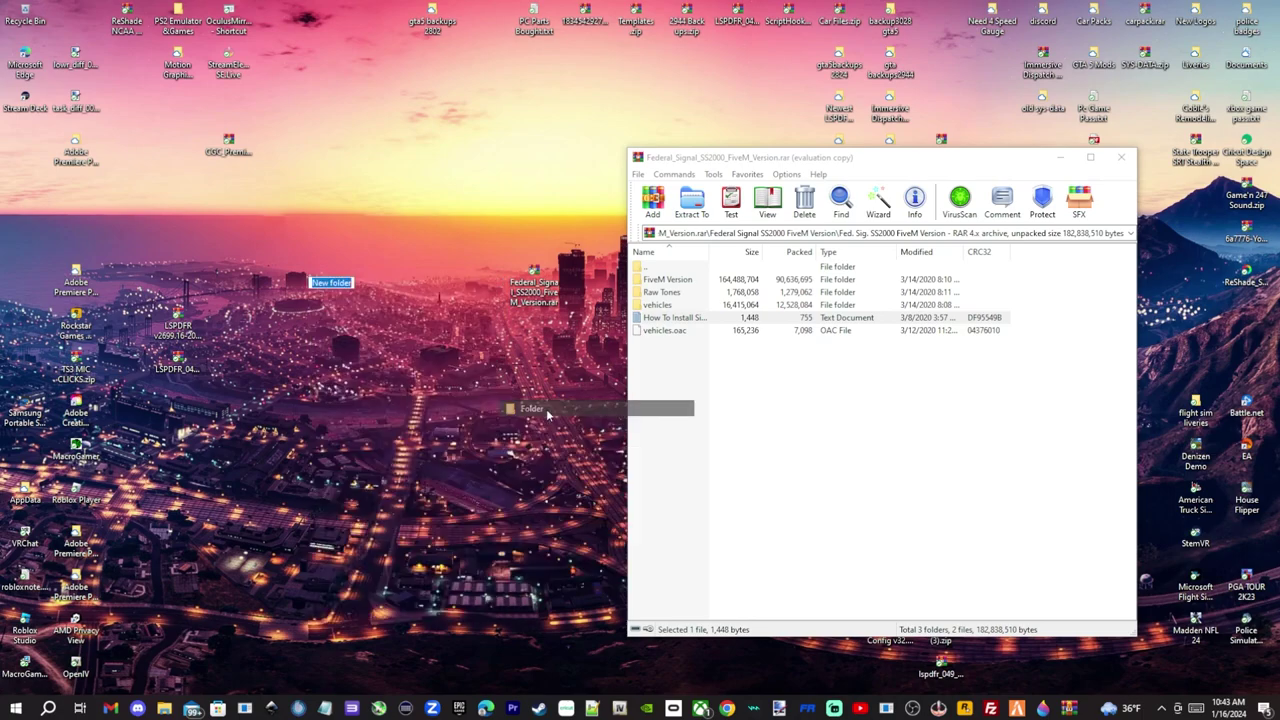
type("Federal")
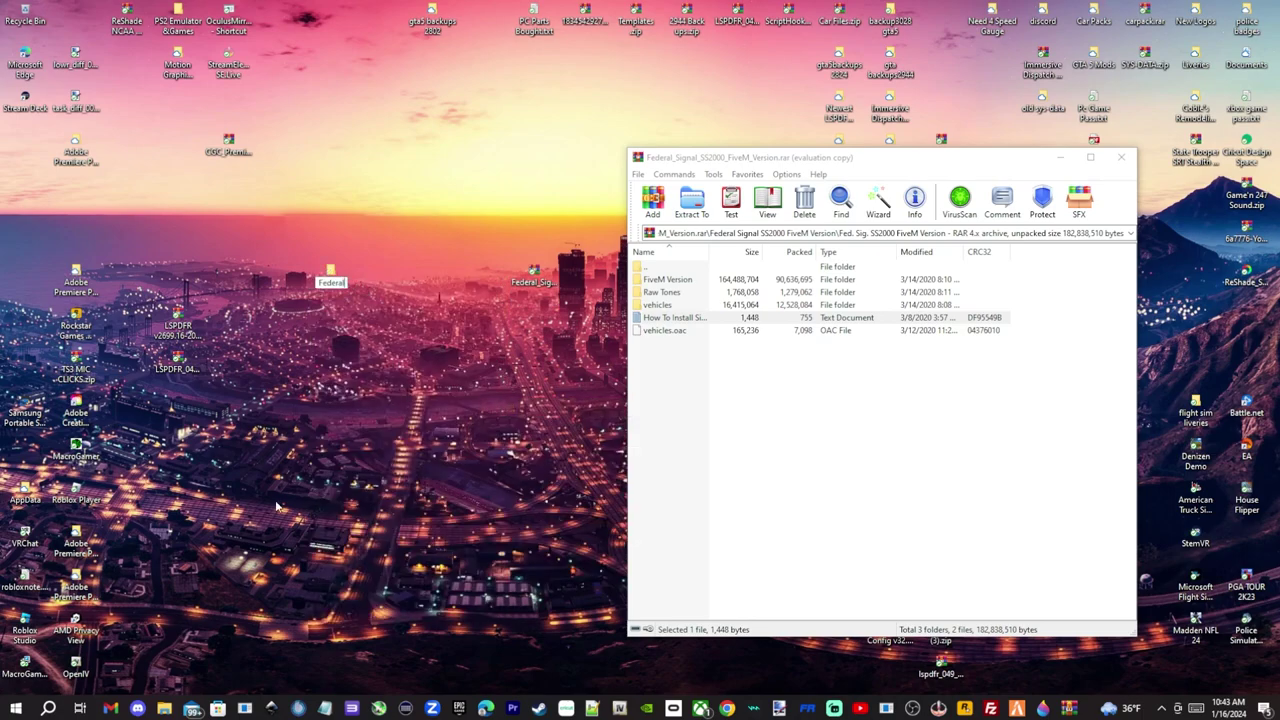
key("Return")
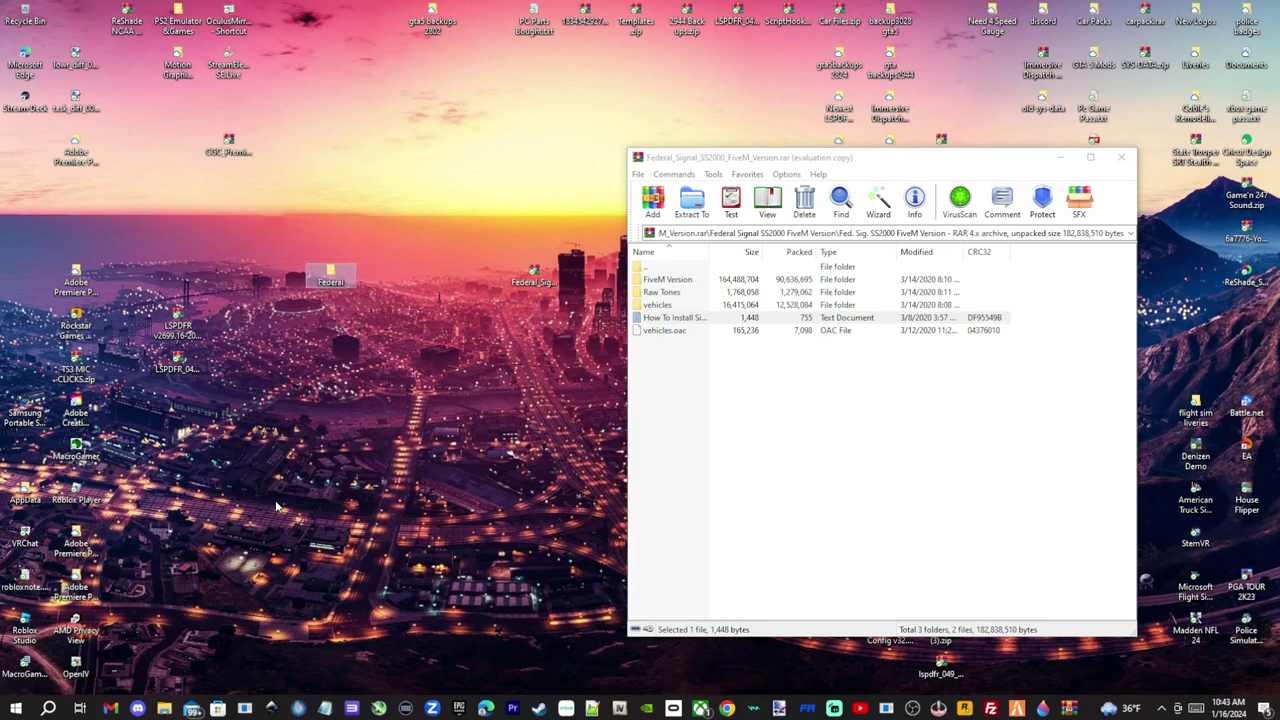
Open the Federal folder and extract the vehicles folder and vehicles.oac from the archive into it
left_click(343, 284)
left_click(341, 276)
double_click(341, 276)
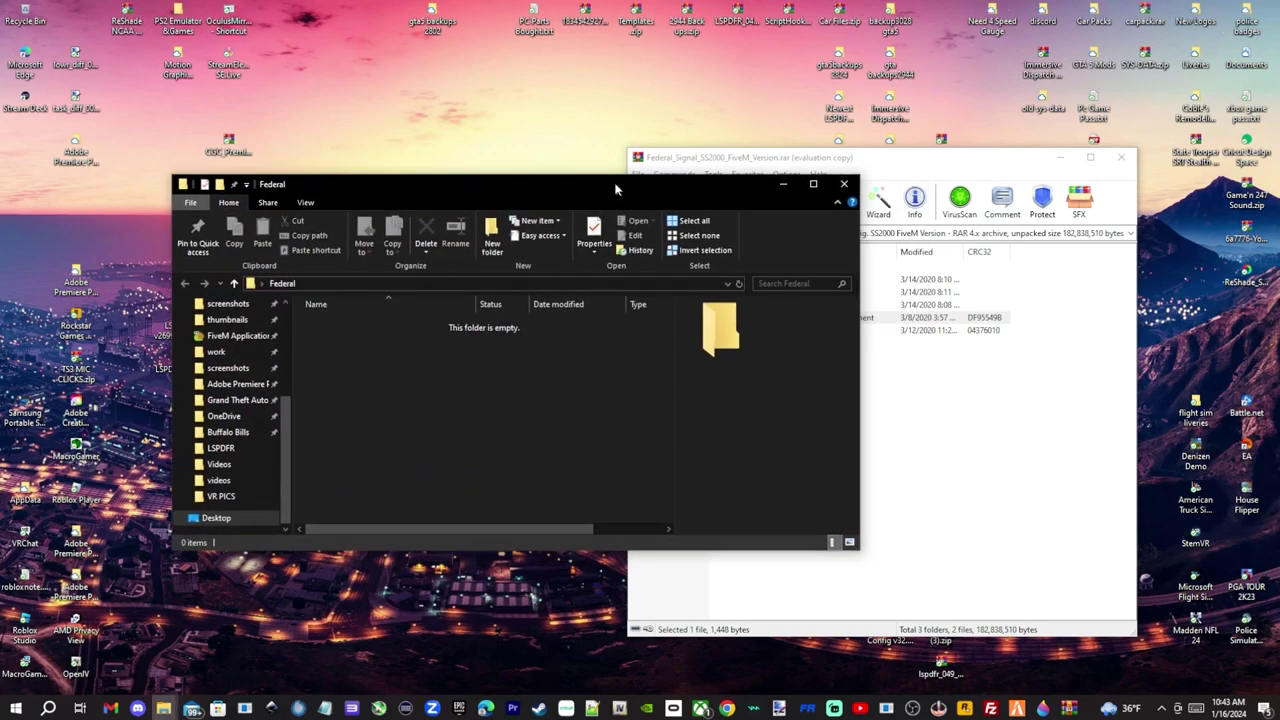
left_click(905, 158)
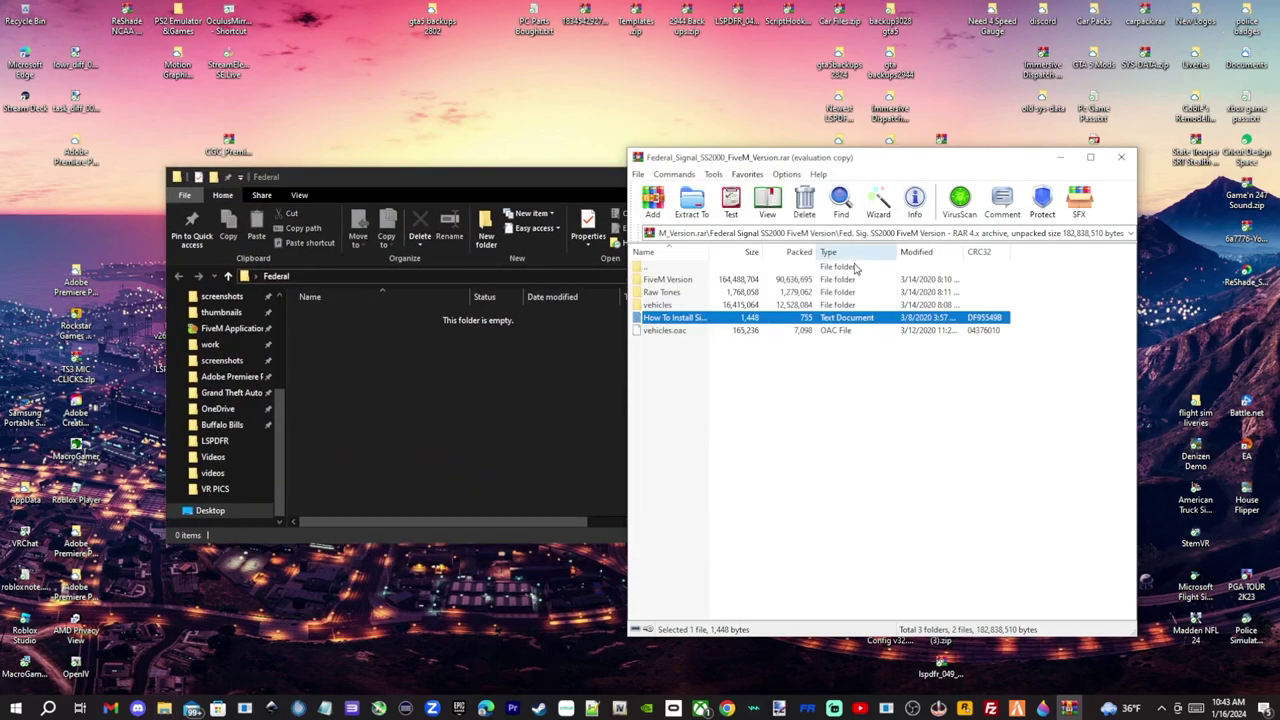
left_click(727, 332)
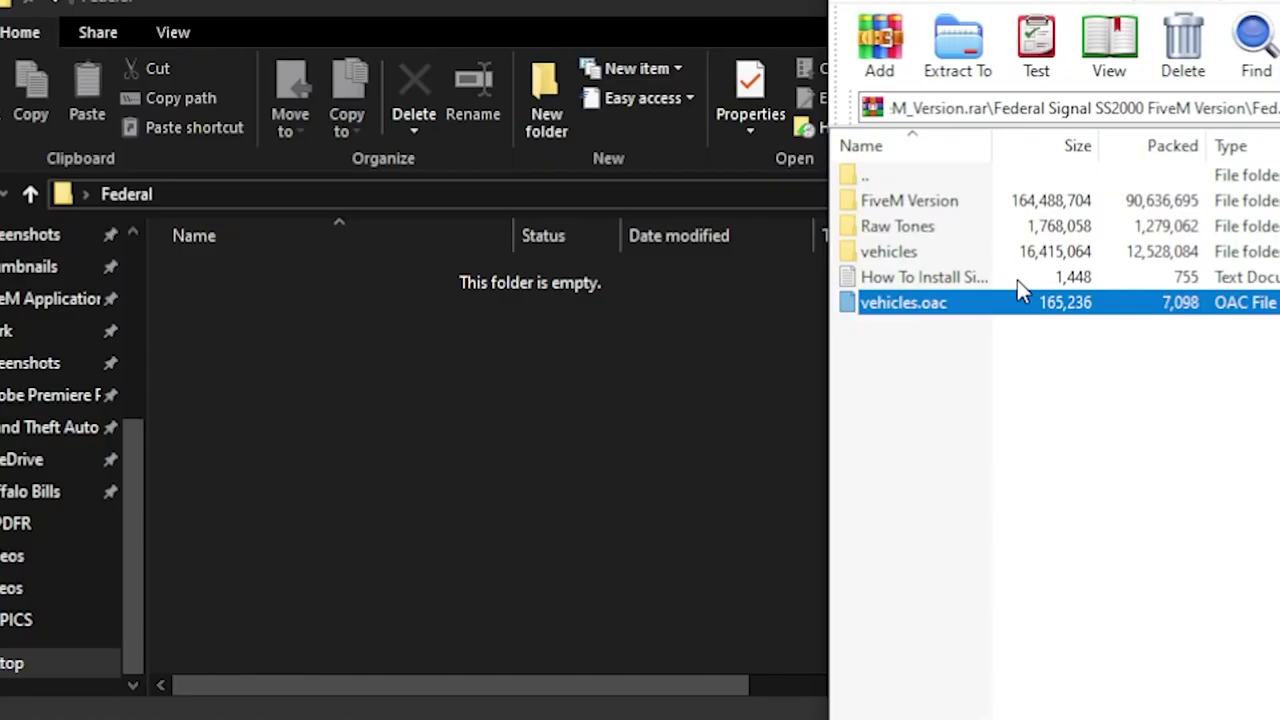
left_click(989, 257, "ctrl")
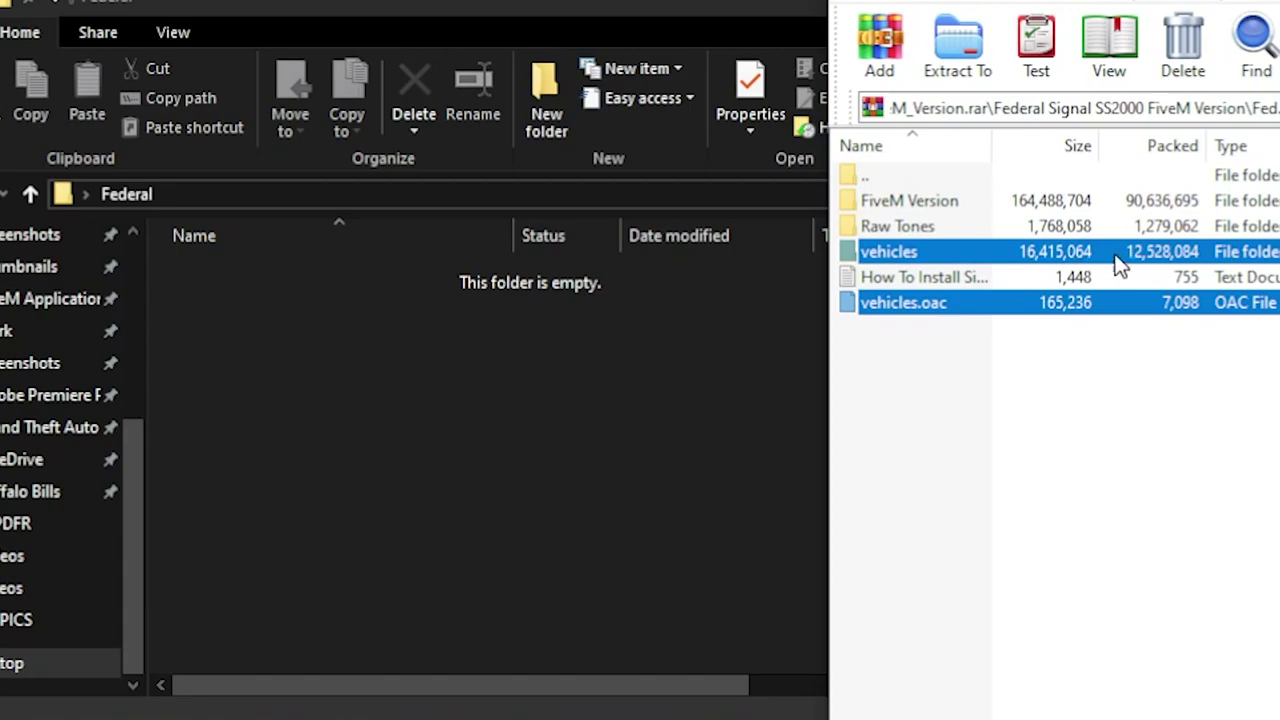
left_click_drag(1145, 255, 493, 360)
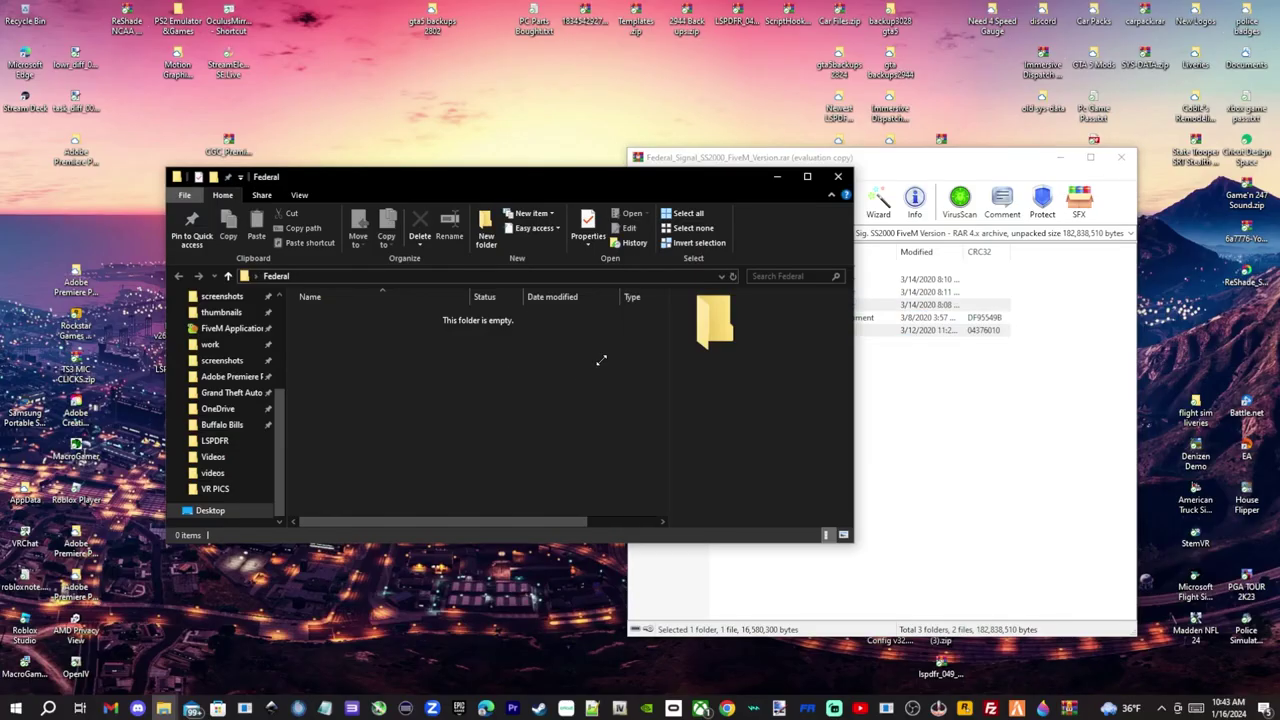
left_click(665, 397)
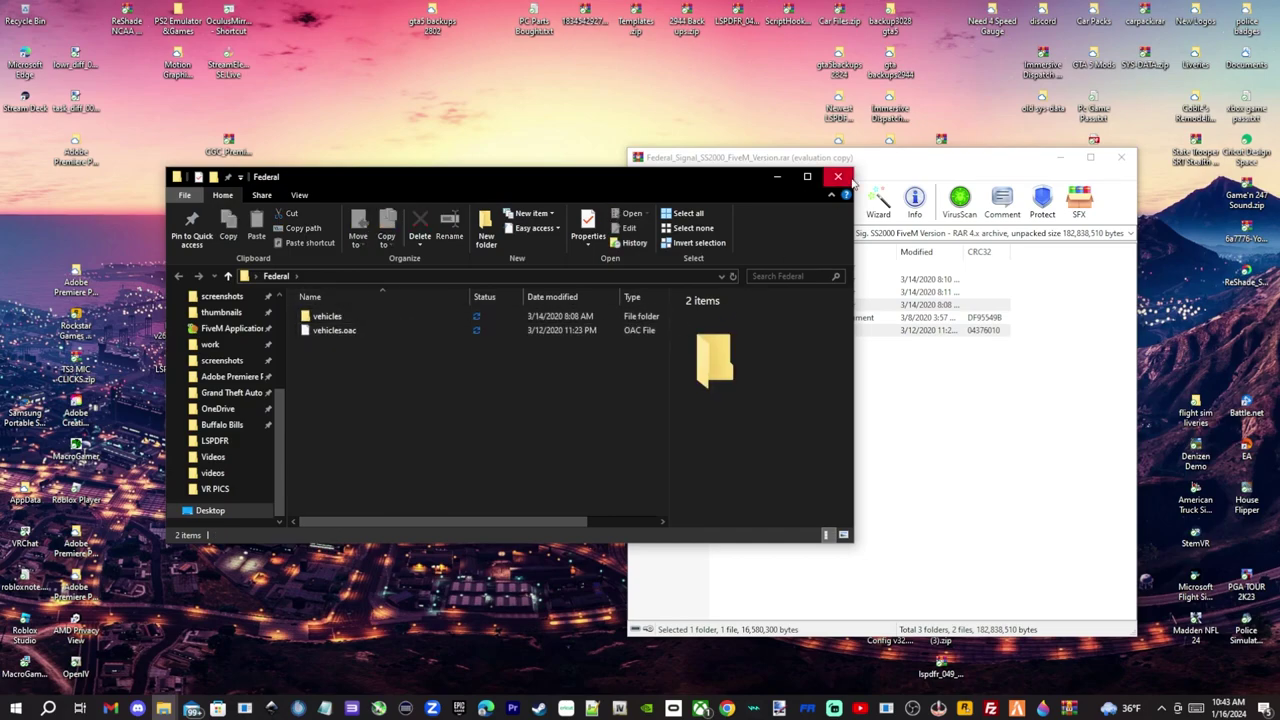
Close the archive and Federal folder windows and reposition the Federal folder near the centre of the desktop
left_click(1121, 157)
left_click_drag(560, 183, 872, 176)
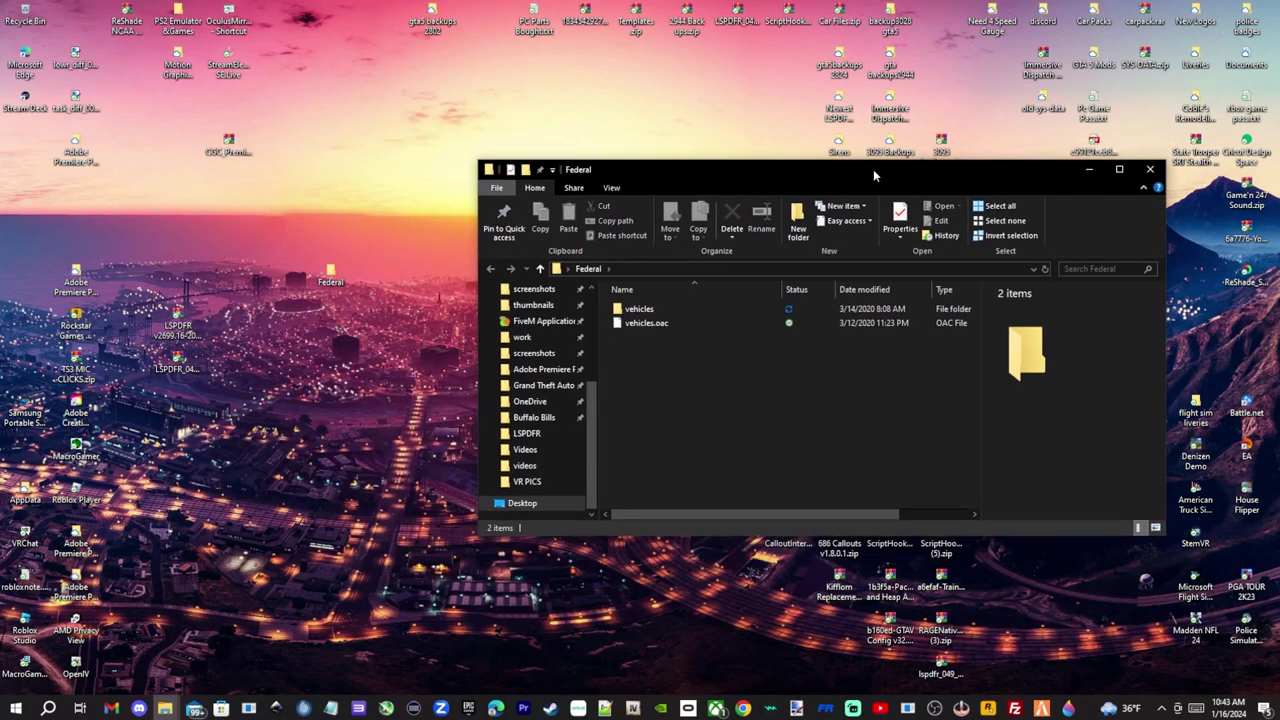
left_click(1152, 169)
left_click_drag(330, 278, 702, 240)
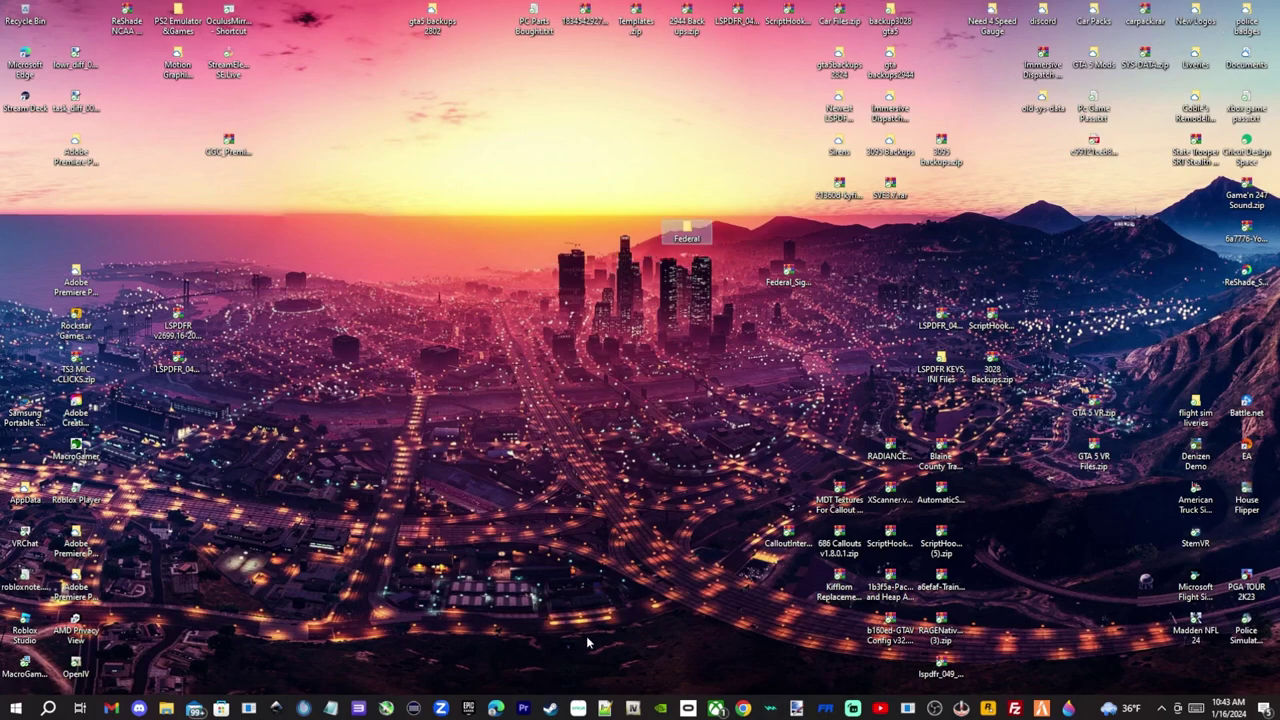
Launch OpenIV for the Windows version of Grand Theft Auto V and move its window aside
left_click(631, 710)
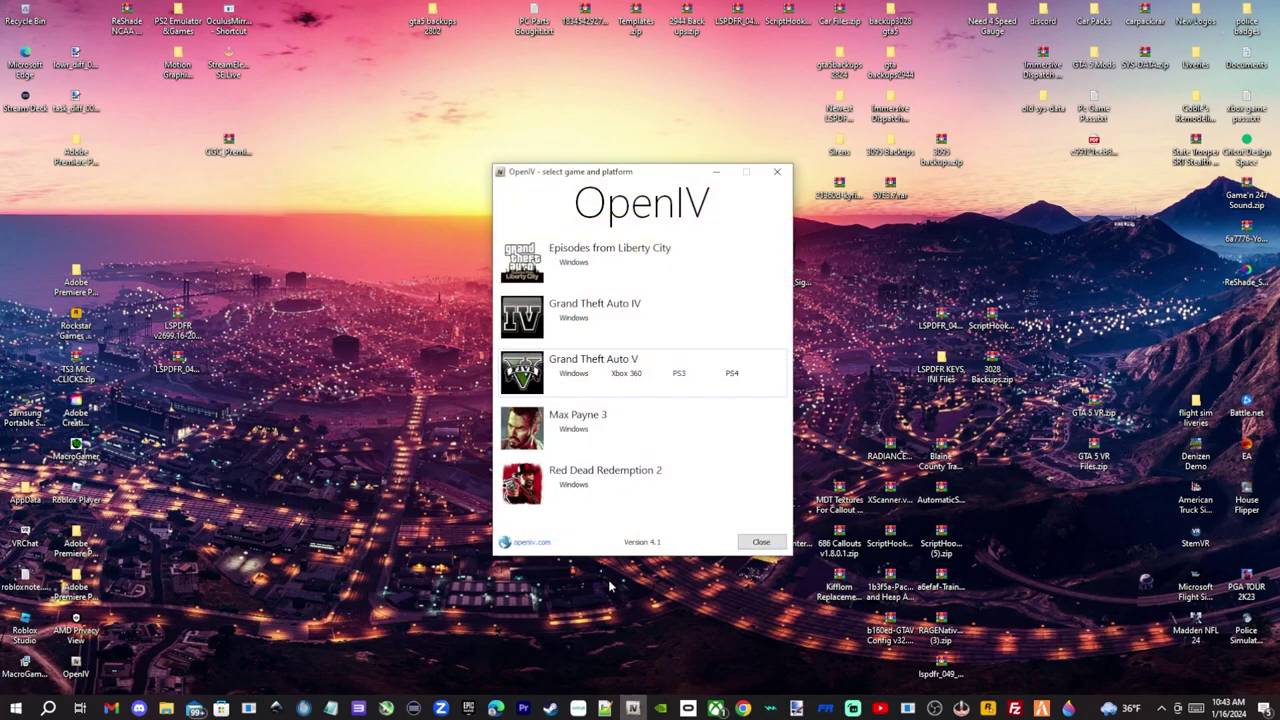
left_click(573, 374)
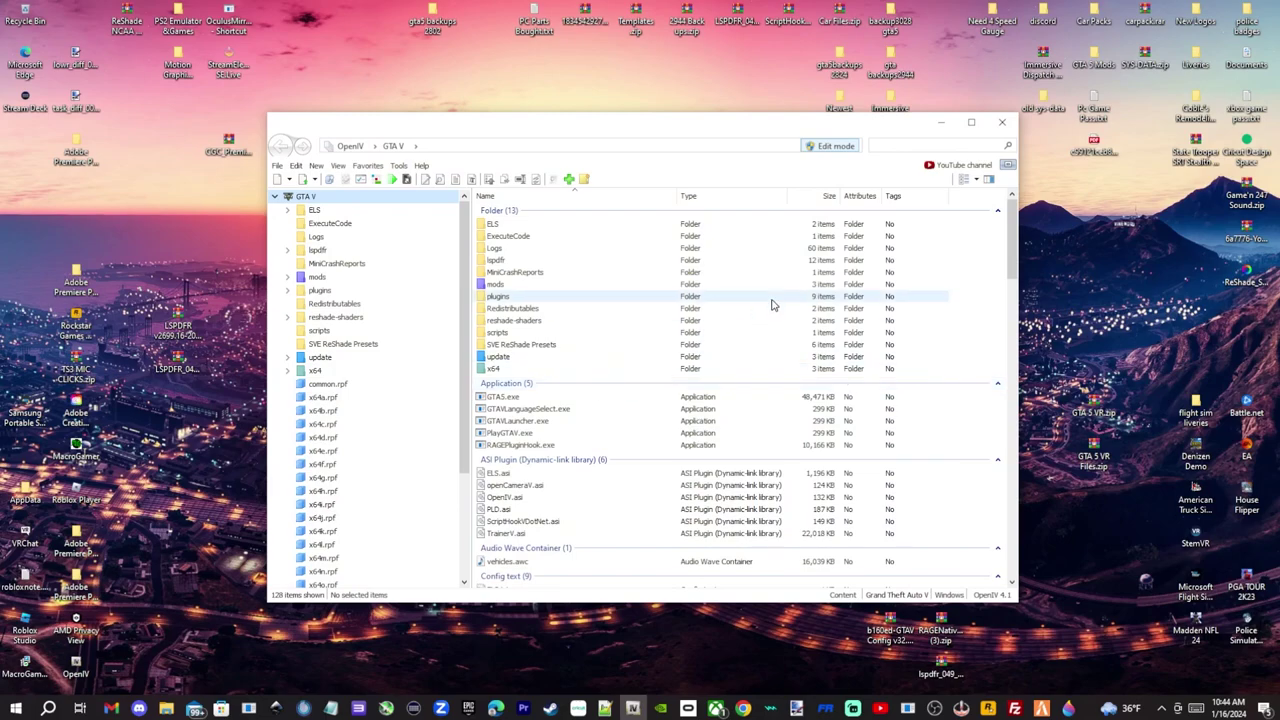
left_click_drag(623, 124, 449, 120)
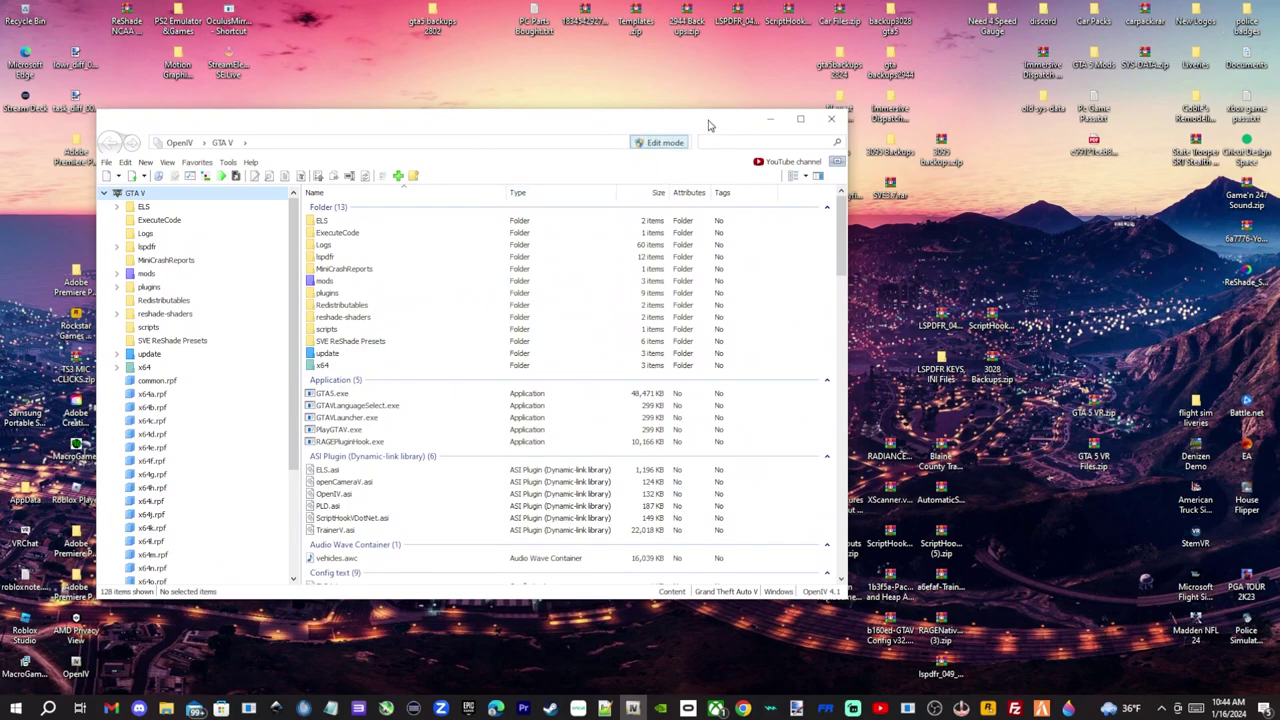
Set OpenIV's default work mode to Edit in the general options and close the options
left_click(660, 146)
left_click(226, 163)
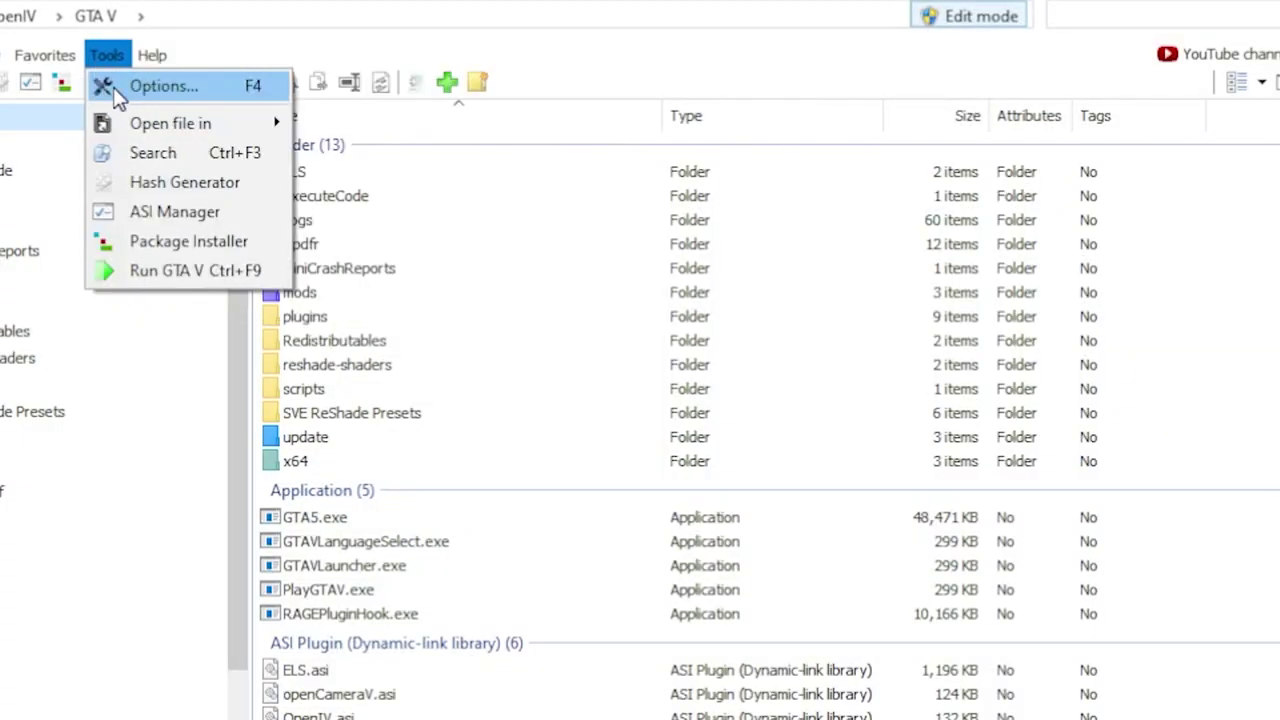
left_click(150, 86)
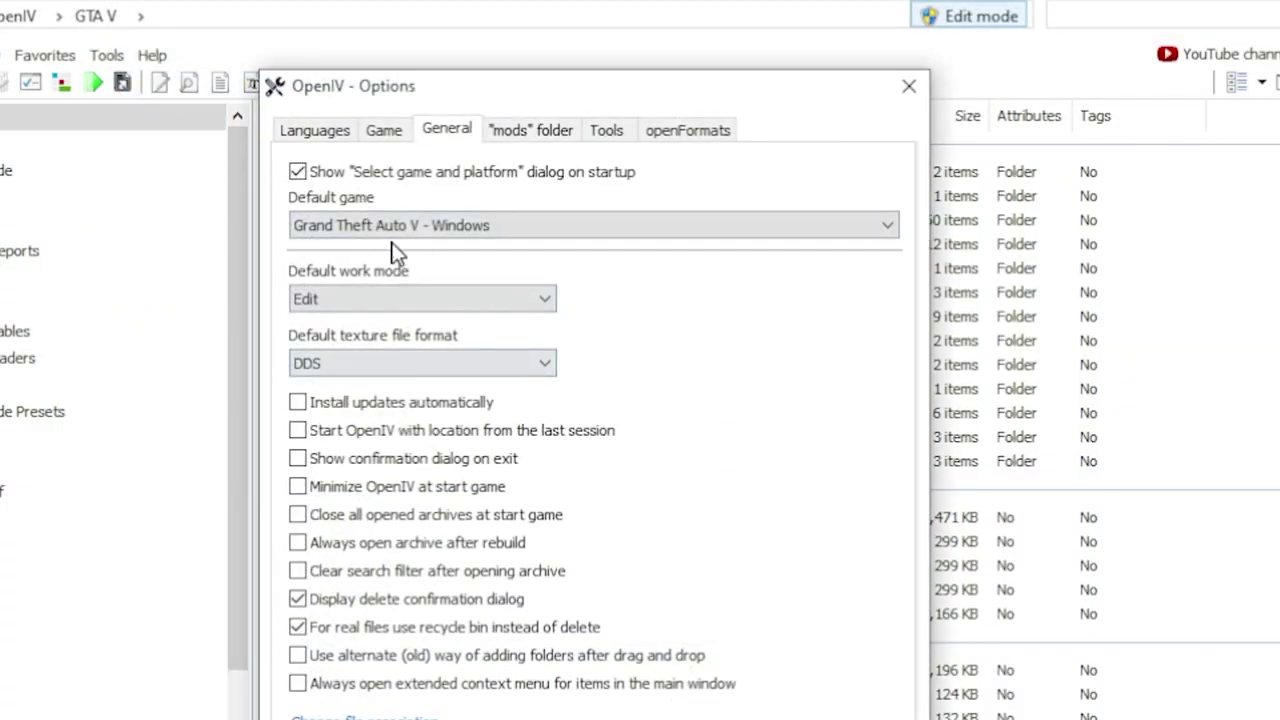
left_click(392, 303)
left_click(393, 316)
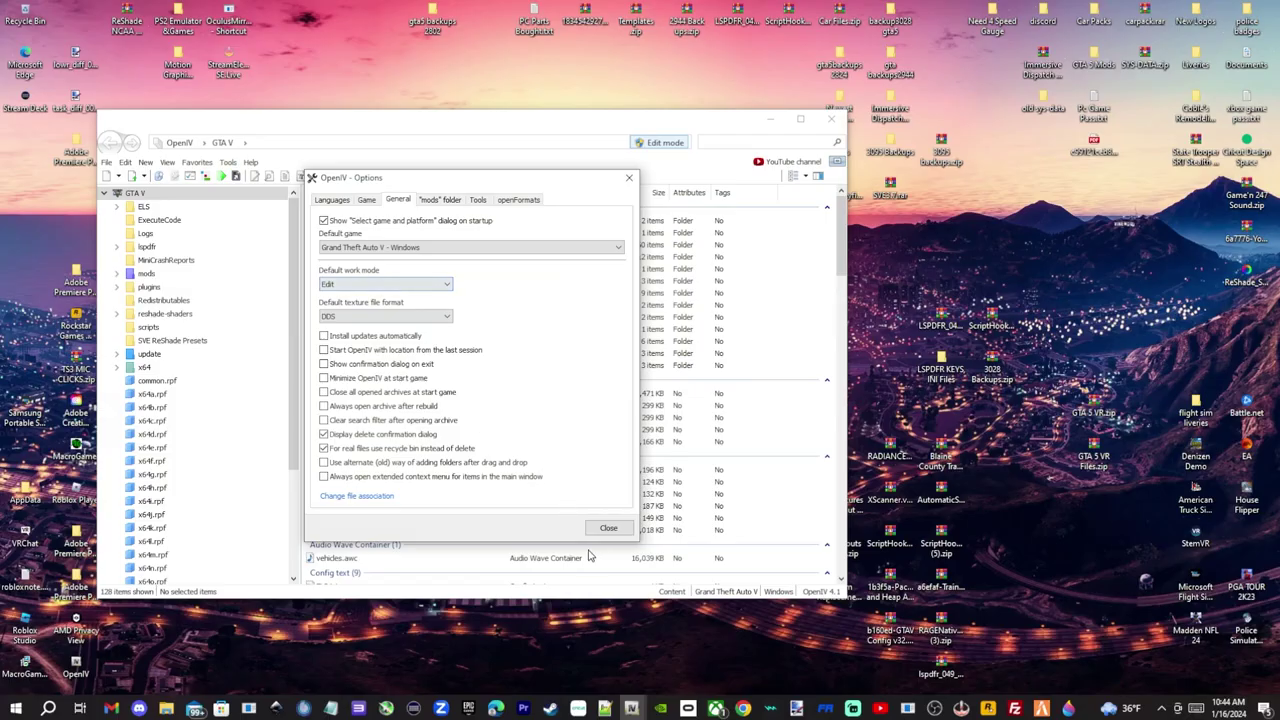
left_click(602, 529)
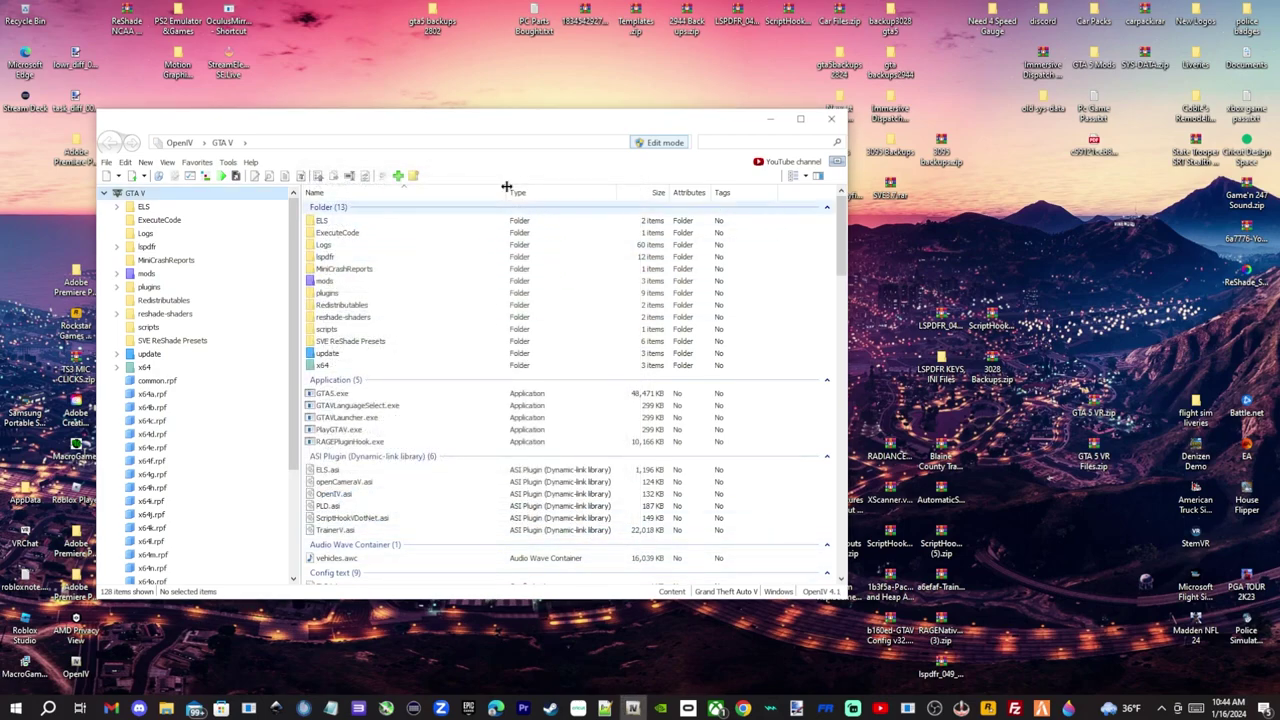
Adjust the OpenIV window's position and open the x64 folder in the GTA V directory
left_click_drag(500, 129, 523, 142)
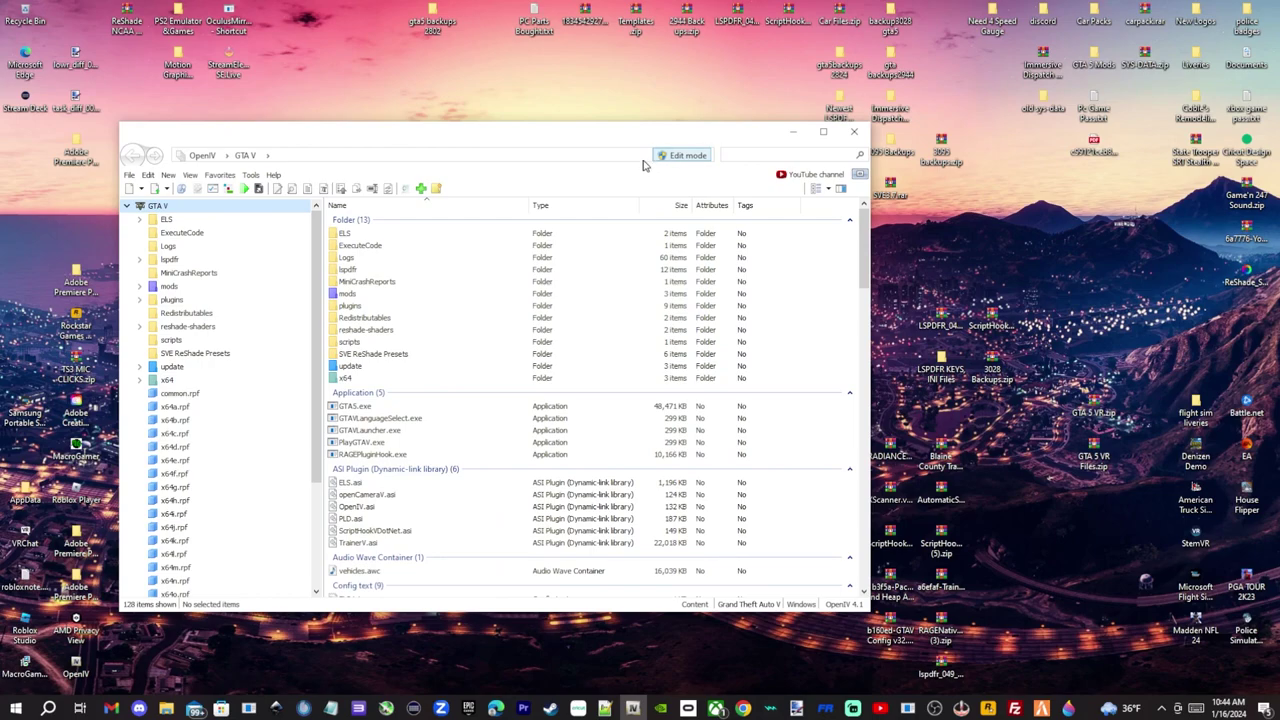
left_click_drag(528, 146, 503, 123)
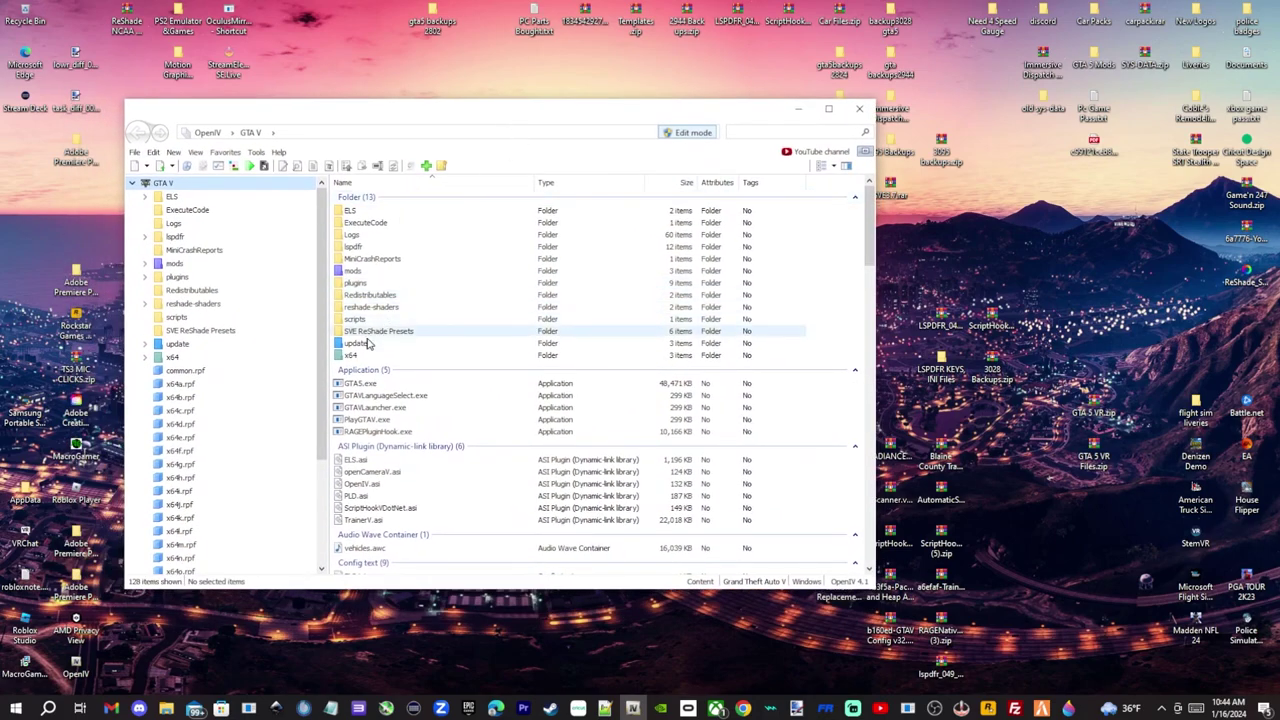
mouse_move(595, 110)
left_mouse_down()
mouse_move(591, 123)
mouse_move(612, 109)
left_mouse_up()
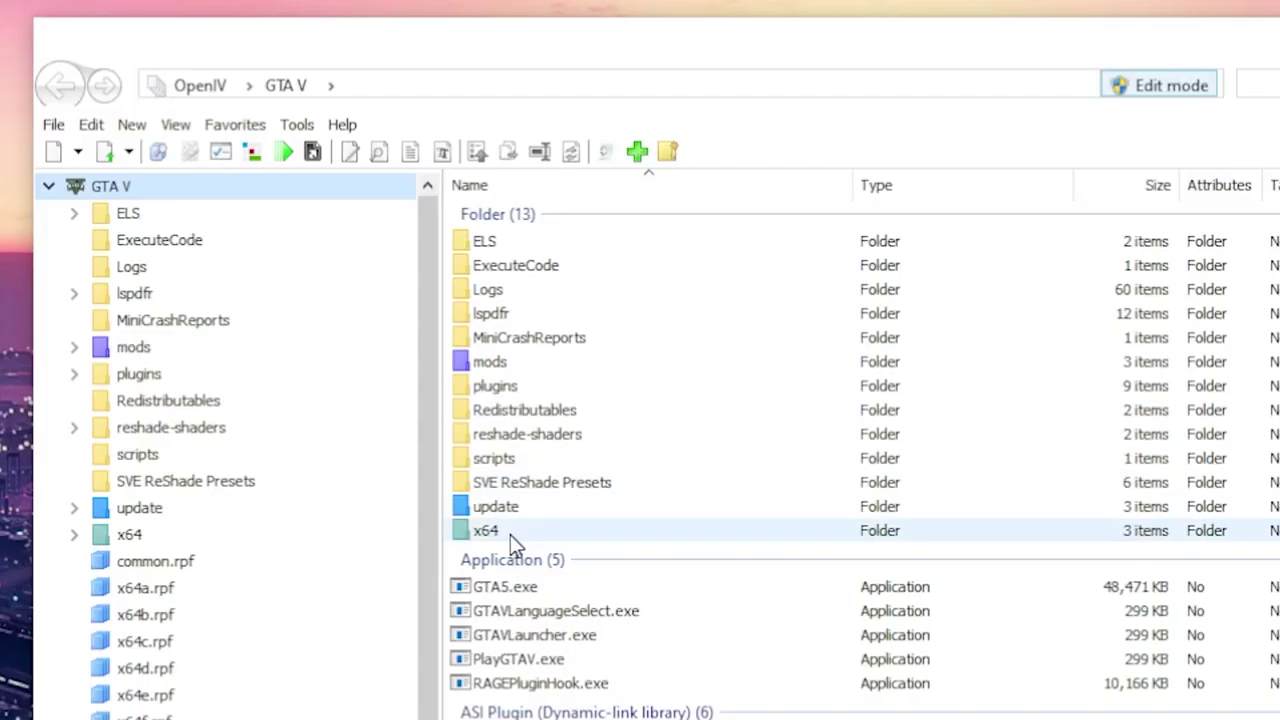
double_click(376, 356)
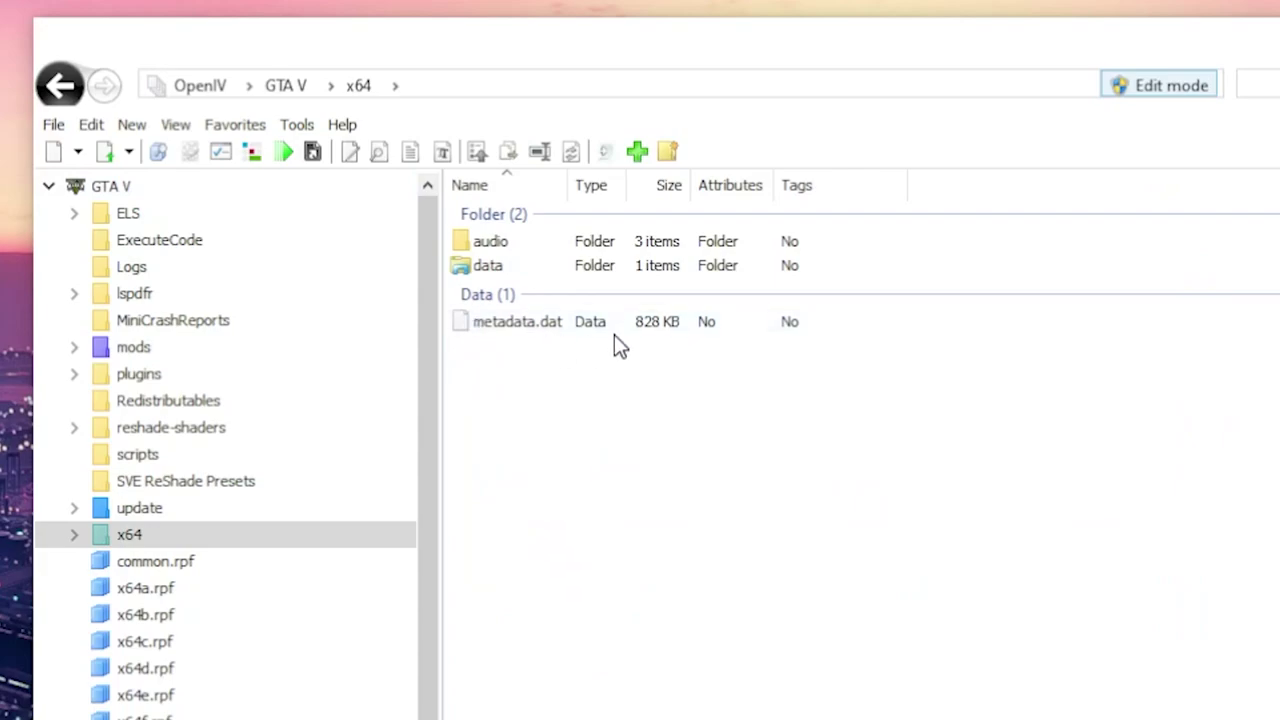
Open RESIDENT.rpf inside x64's audio/sfx folder, show its copy in the mods folder, and reposition the window
double_click(565, 244)
double_click(550, 240)
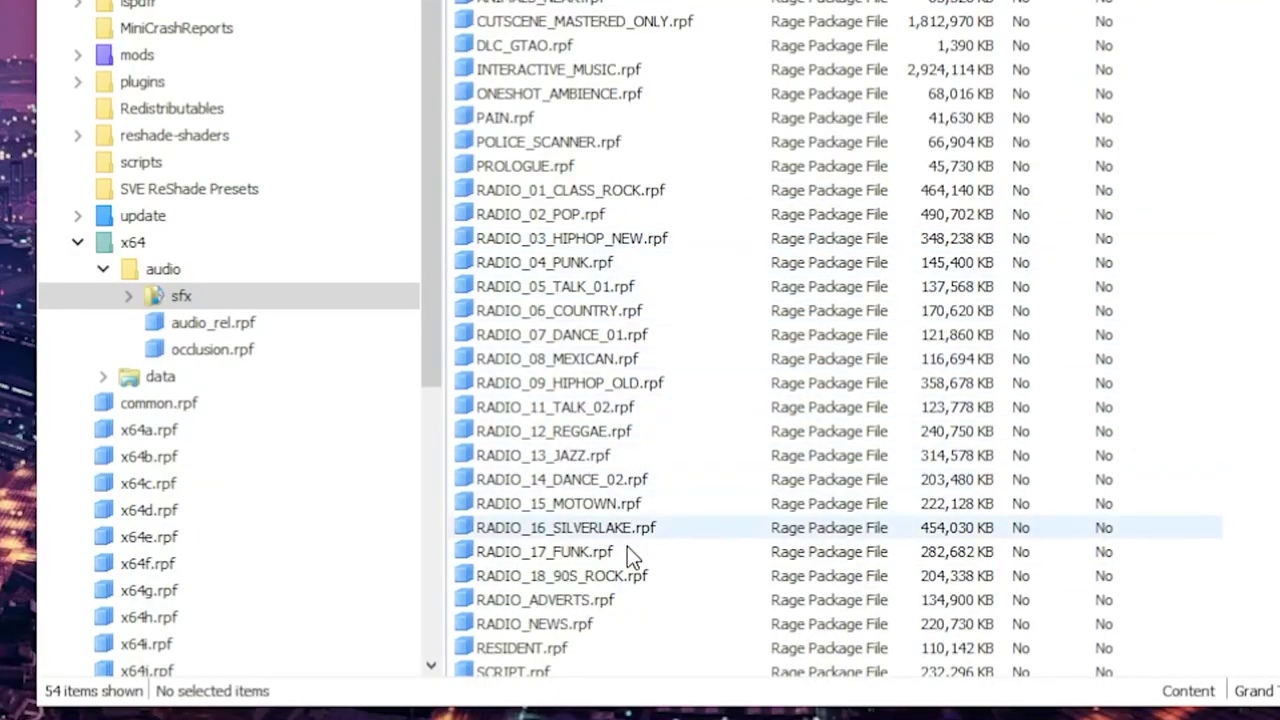
double_click(614, 652)
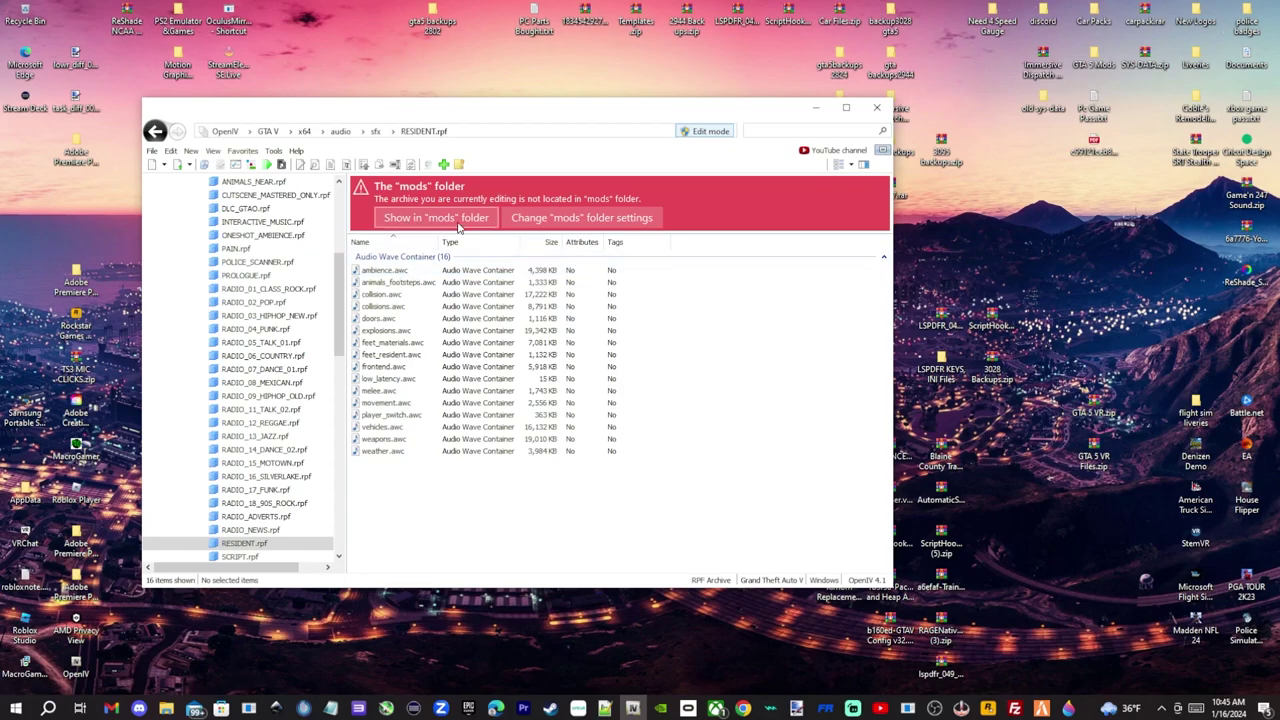
left_click(401, 222)
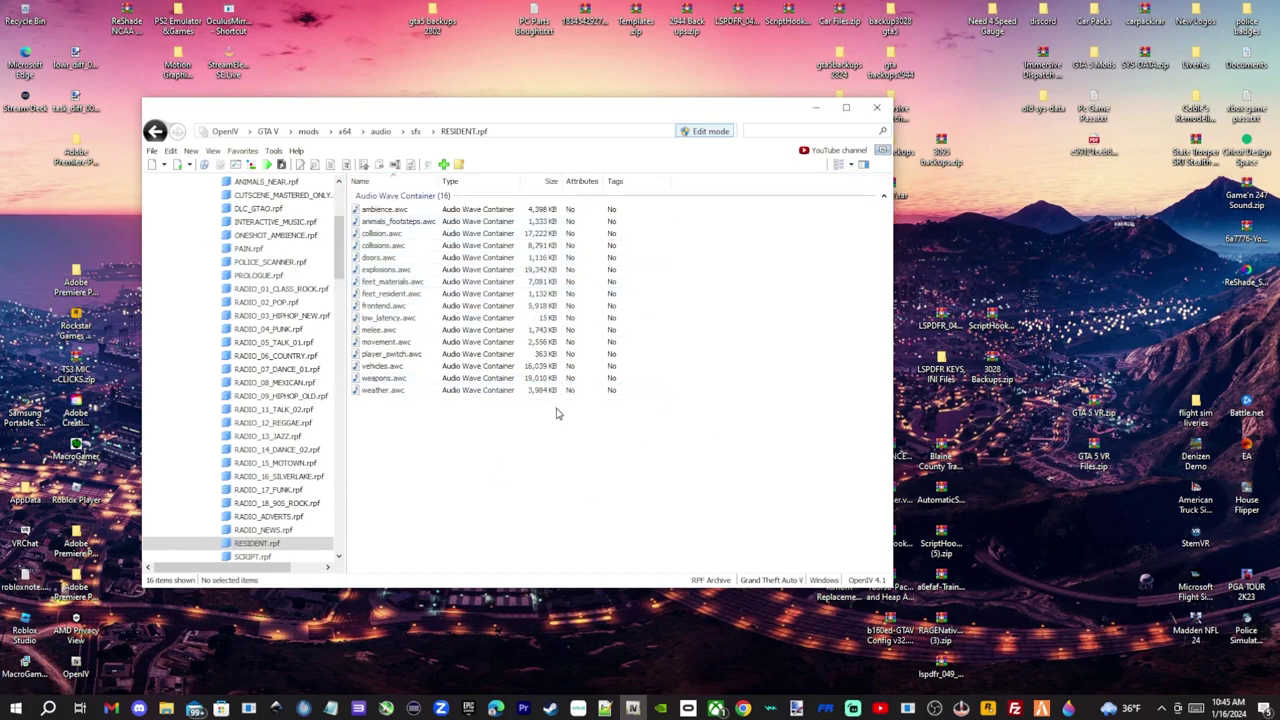
mouse_move(564, 117)
left_mouse_down()
mouse_move(614, 114)
mouse_move(560, 111)
mouse_move(567, 101)
left_mouse_up()
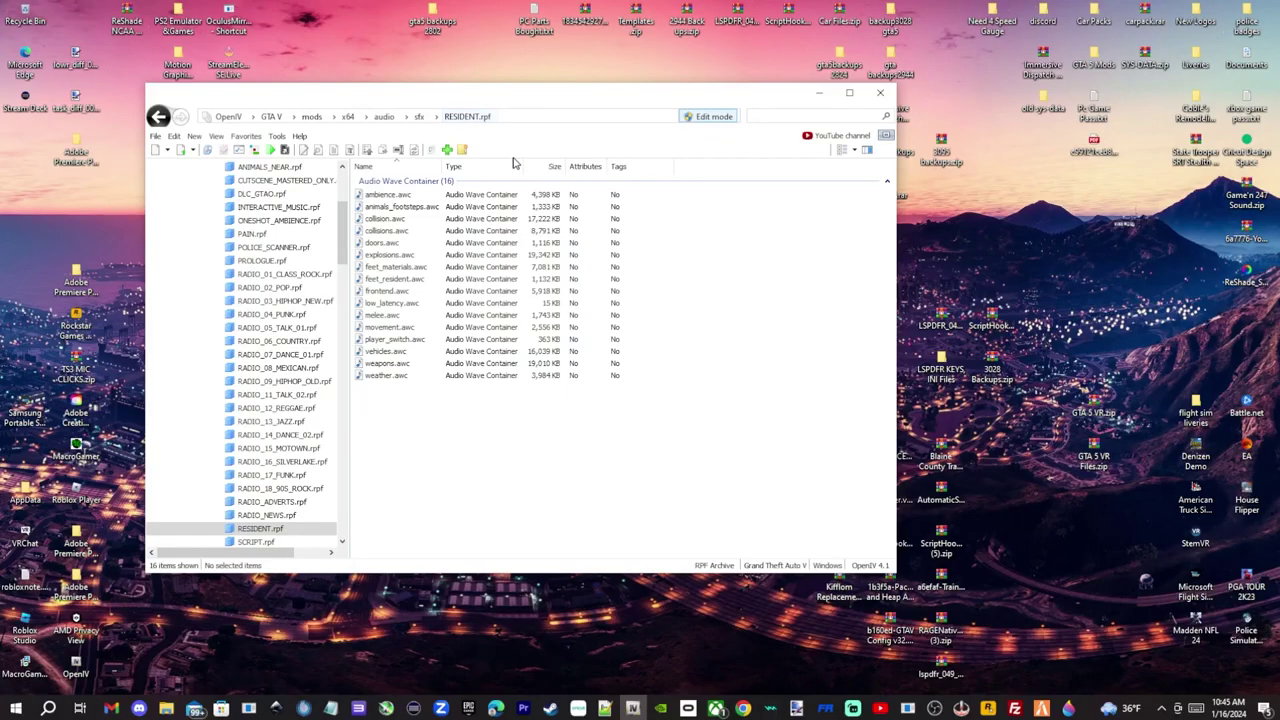
left_click_drag(662, 95, 615, 111)
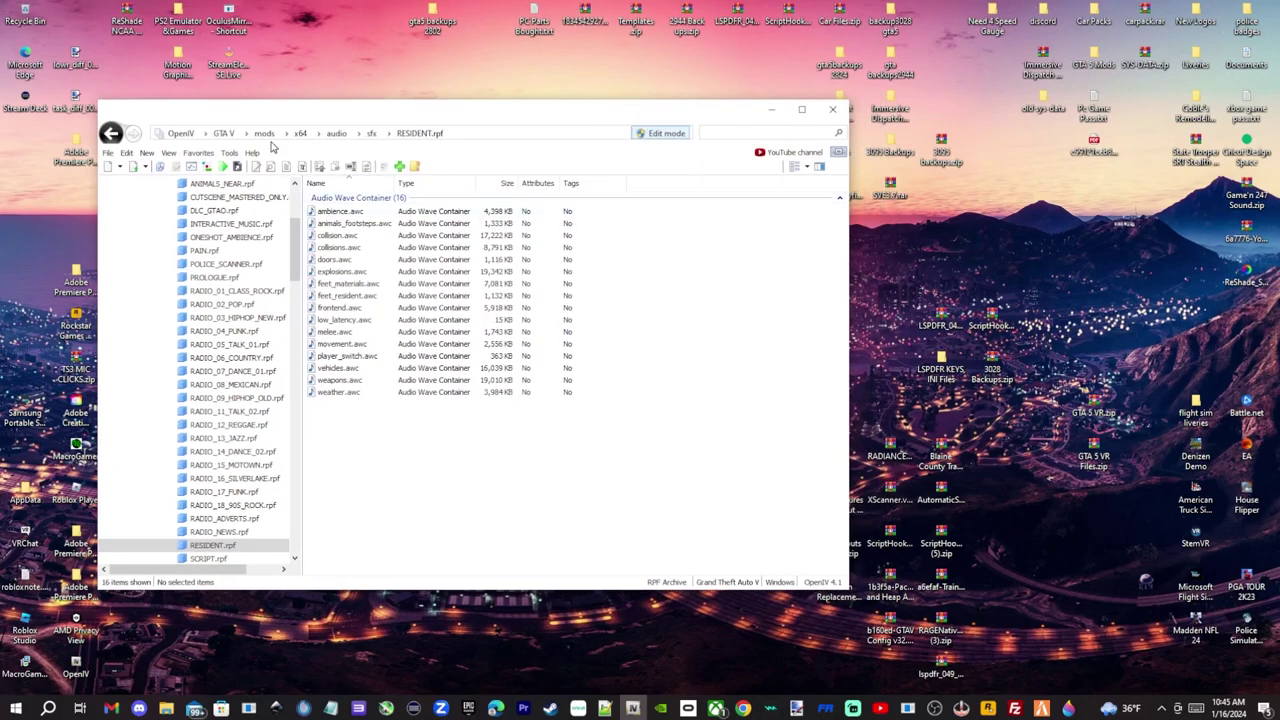
left_click(201, 155)
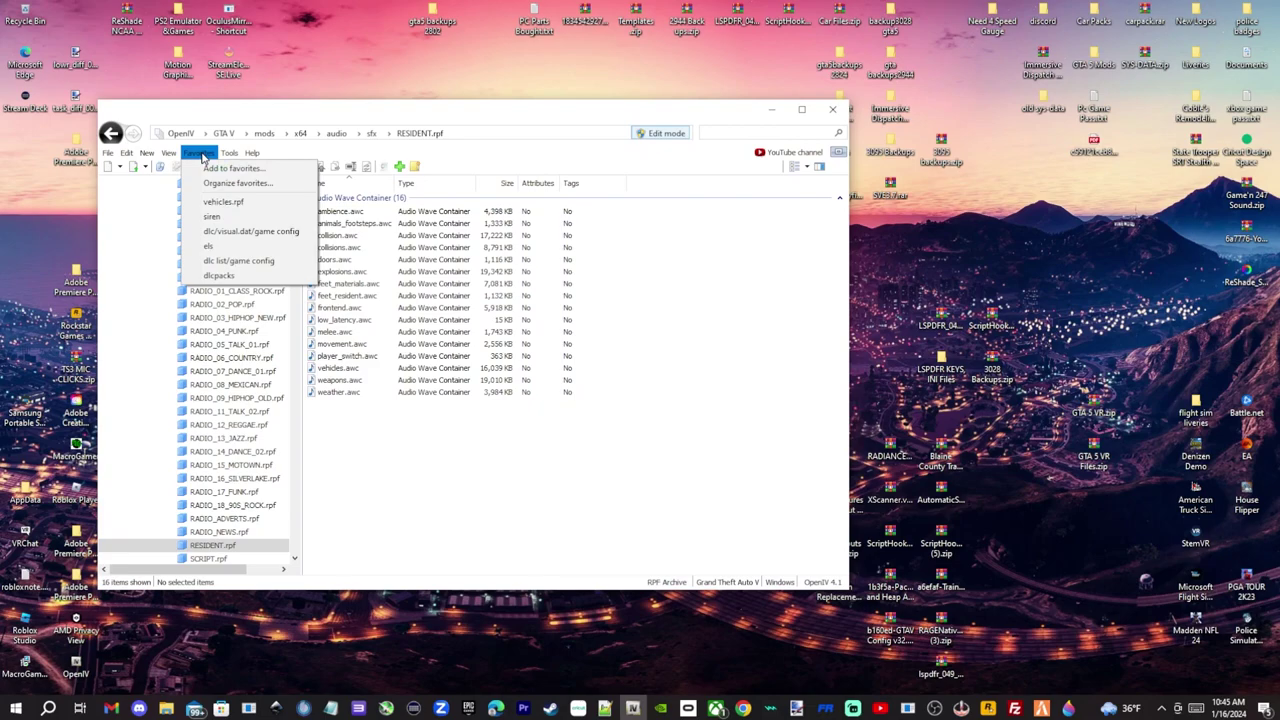
left_click(212, 168)
left_click_drag(475, 234, 428, 232)
left_click(452, 236)
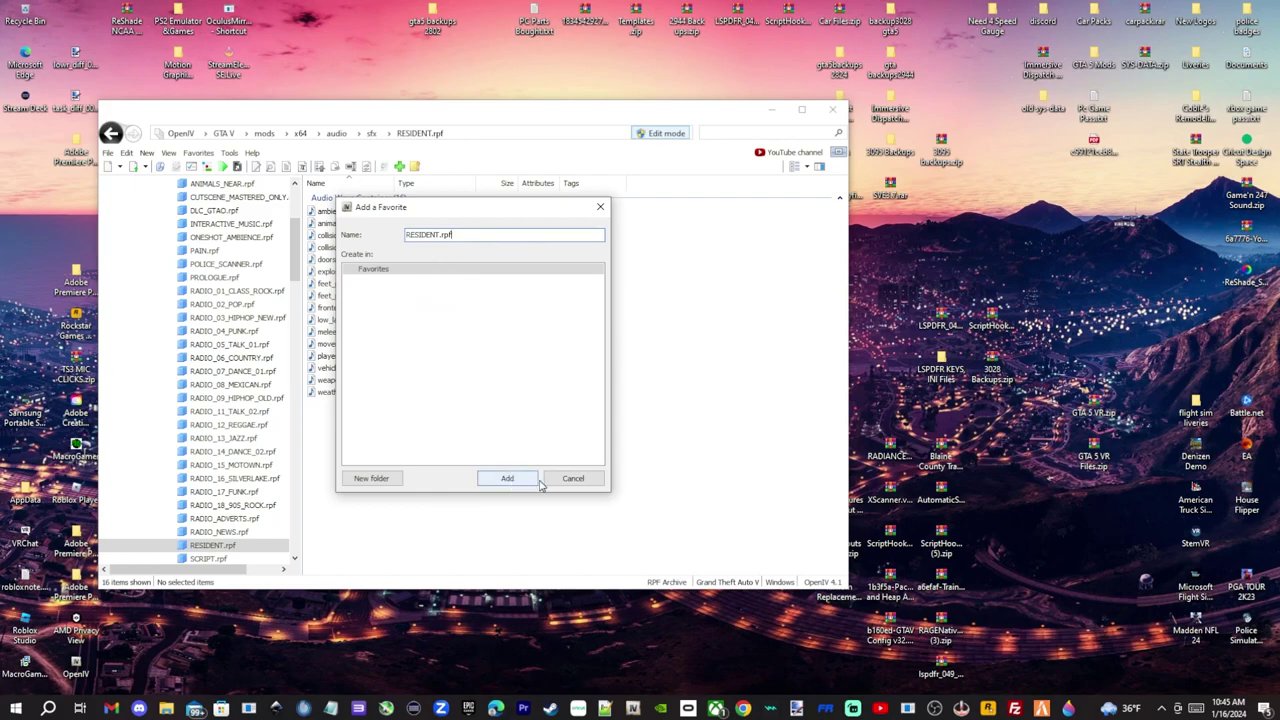
left_click(570, 482)
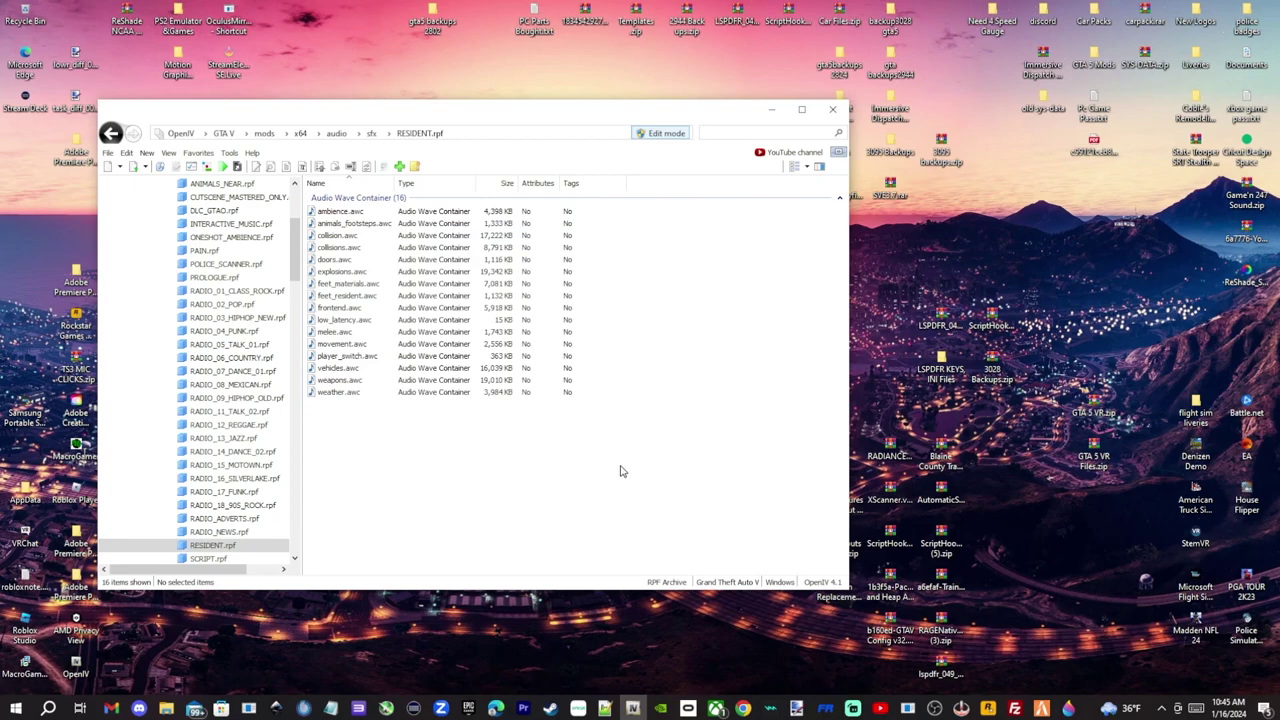
Open the Federal folder from the desktop and arrange its window beside the OpenIV window
left_click_drag(670, 113, 650, 280)
double_click(688, 239)
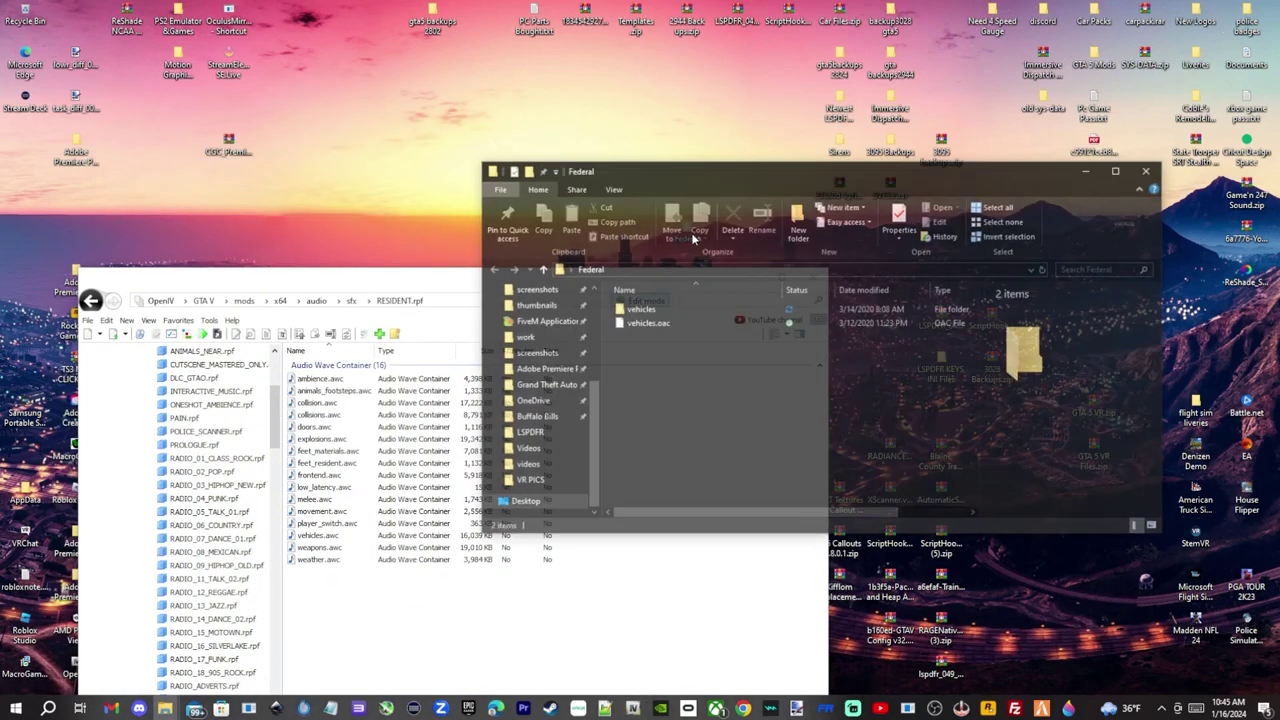
left_click_drag(831, 177, 901, 207)
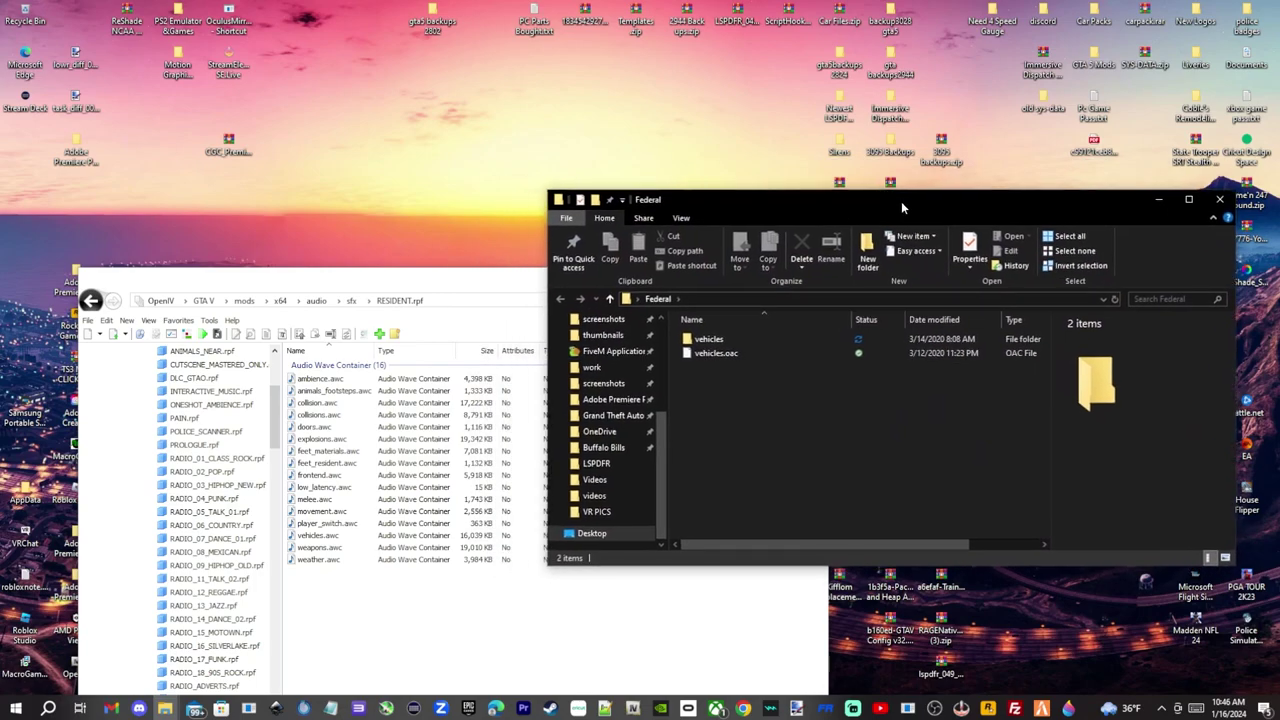
left_click_drag(434, 286, 402, 188)
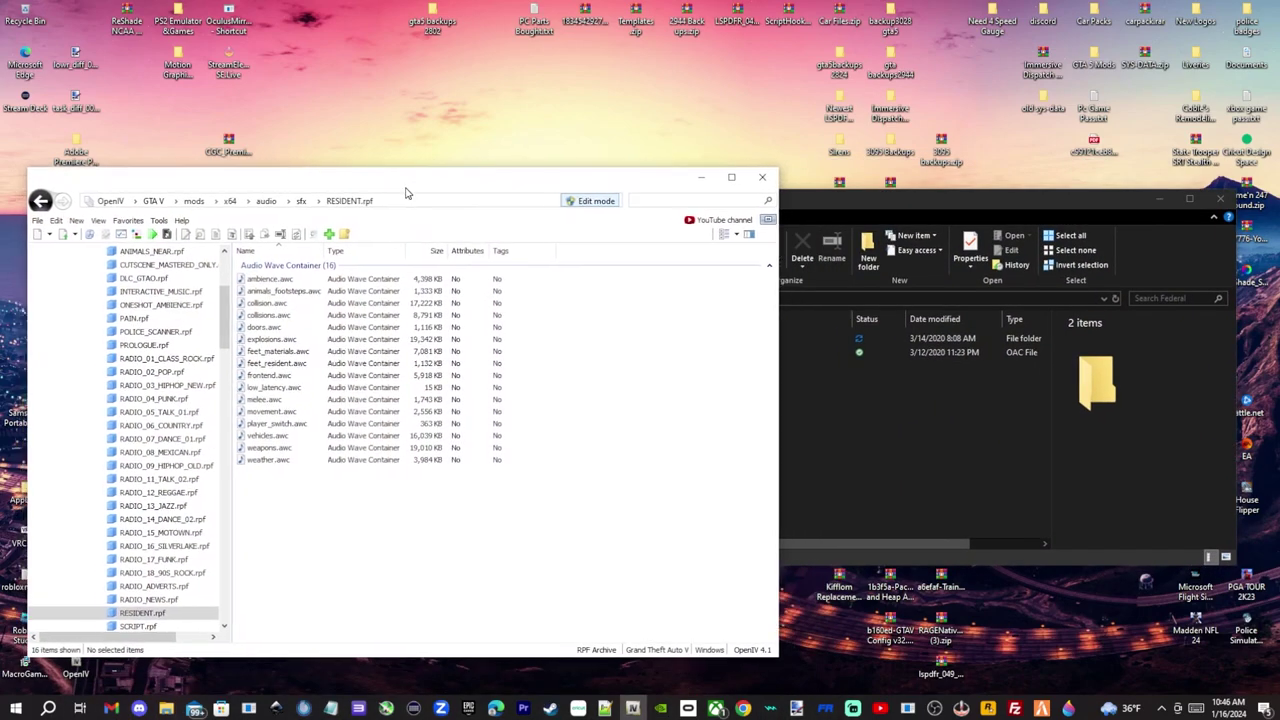
left_click(836, 203)
left_click_drag(829, 204, 867, 178)
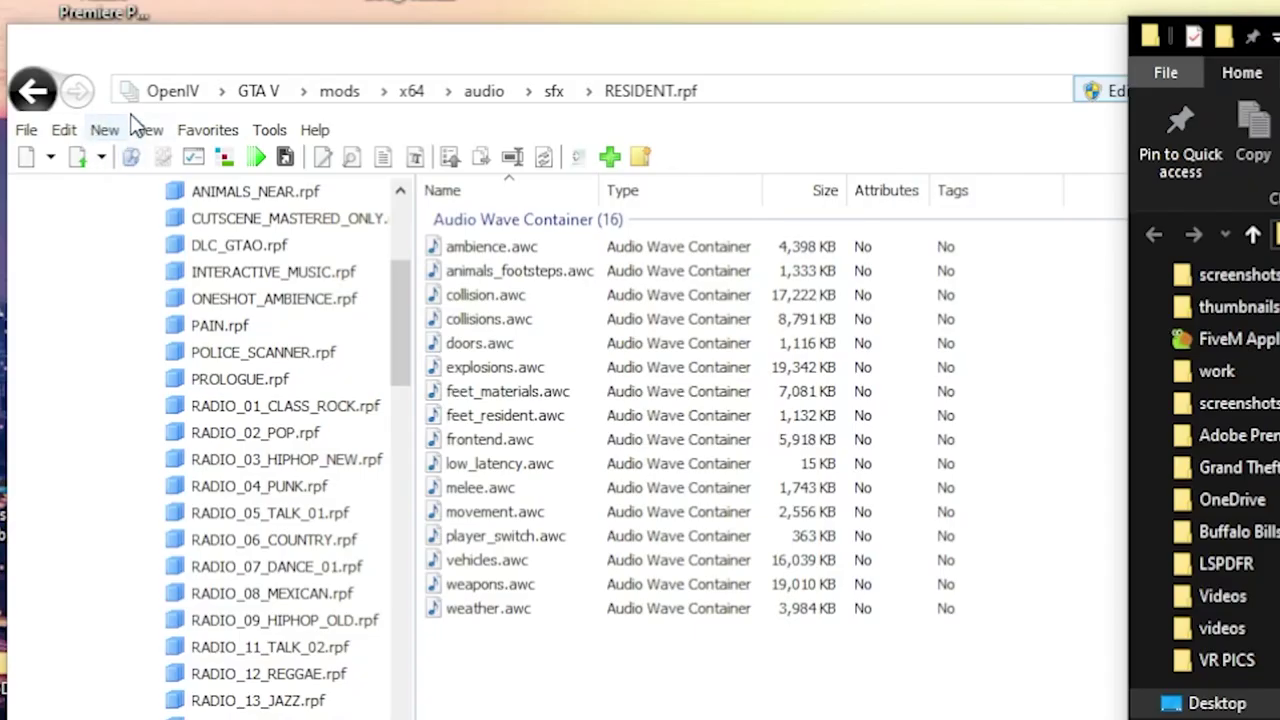
Import vehicles.oac from the desktop's Federal folder into the mods copy of RESIDENT.rpf as openFormats
left_click(106, 130)
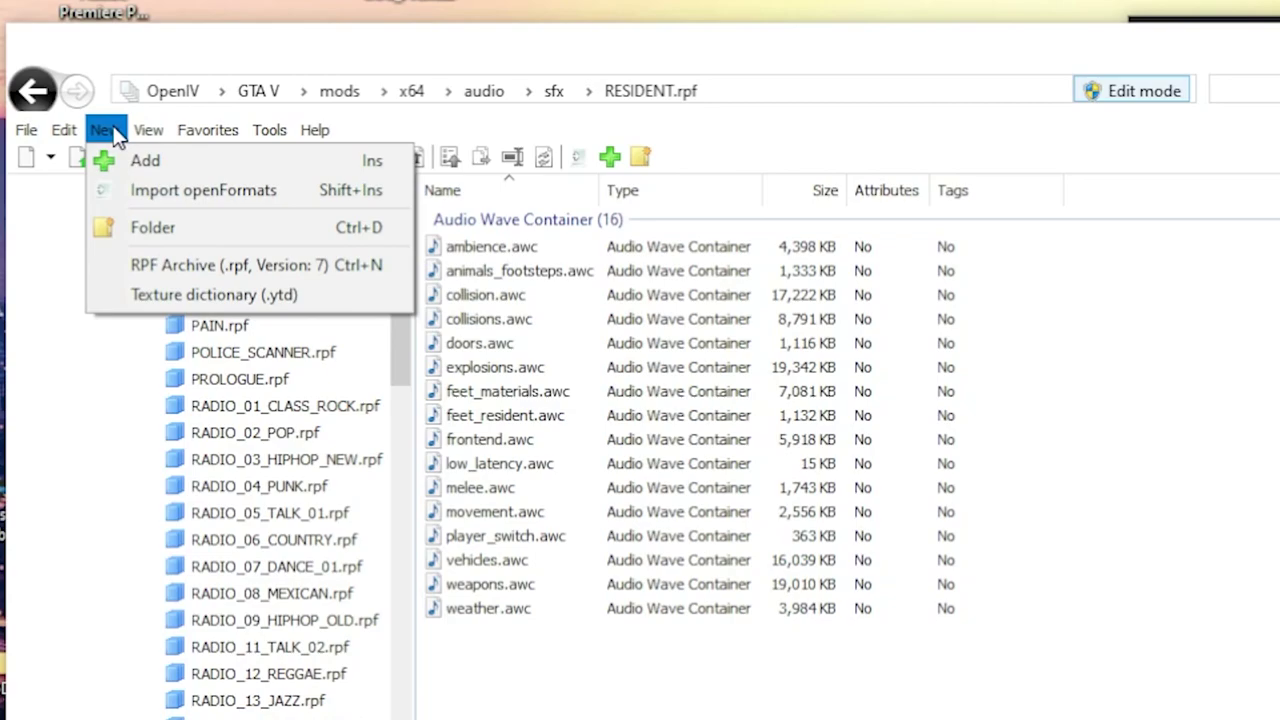
left_click(198, 193)
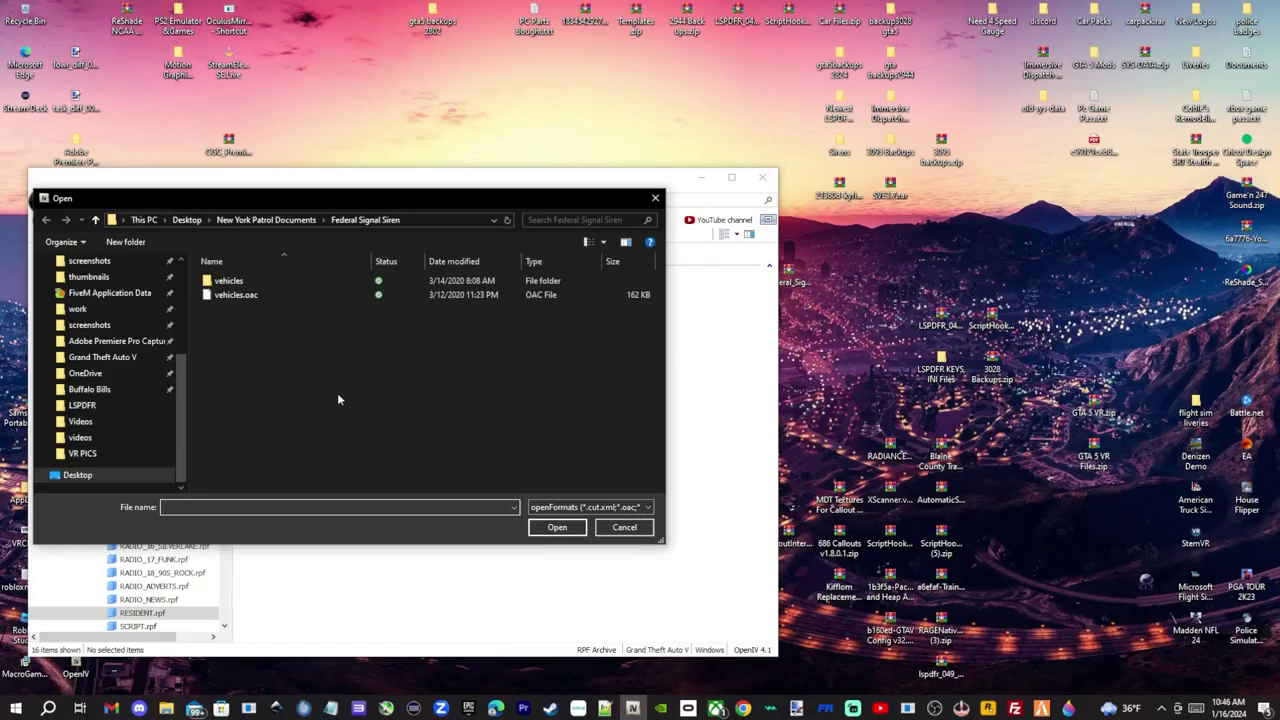
left_click(187, 220)
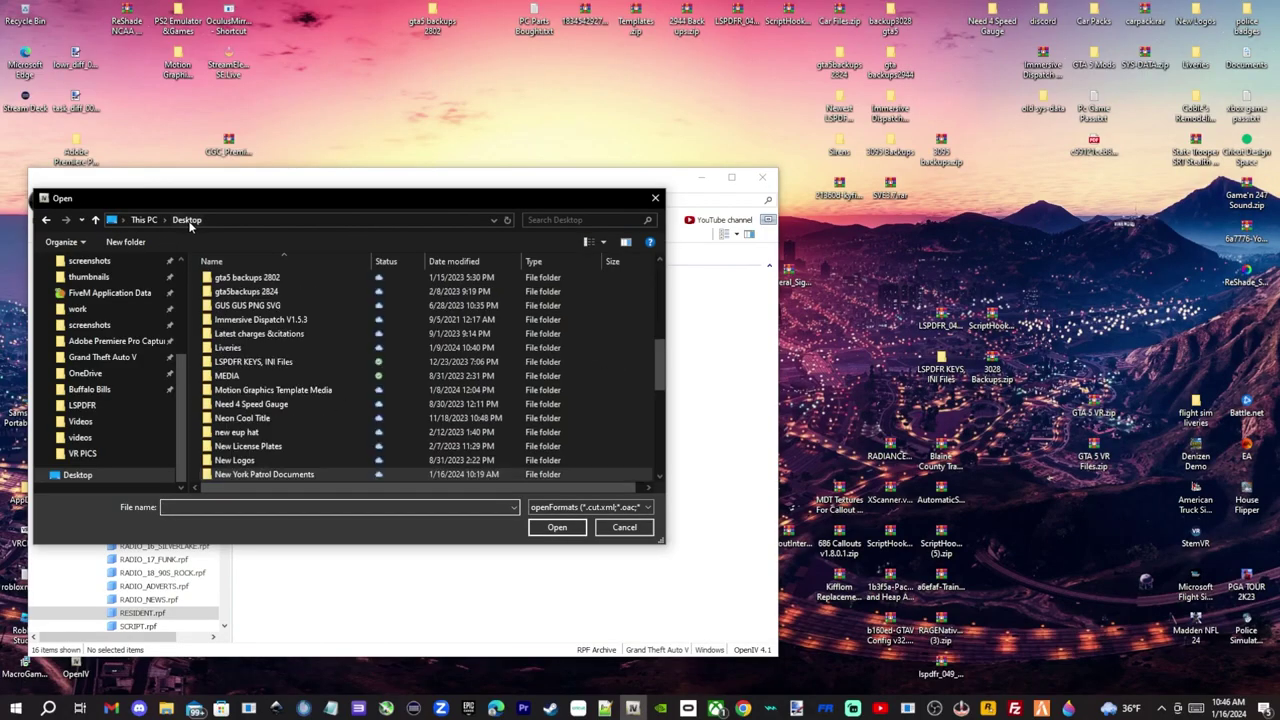
scroll(322, 372, "up", 4)
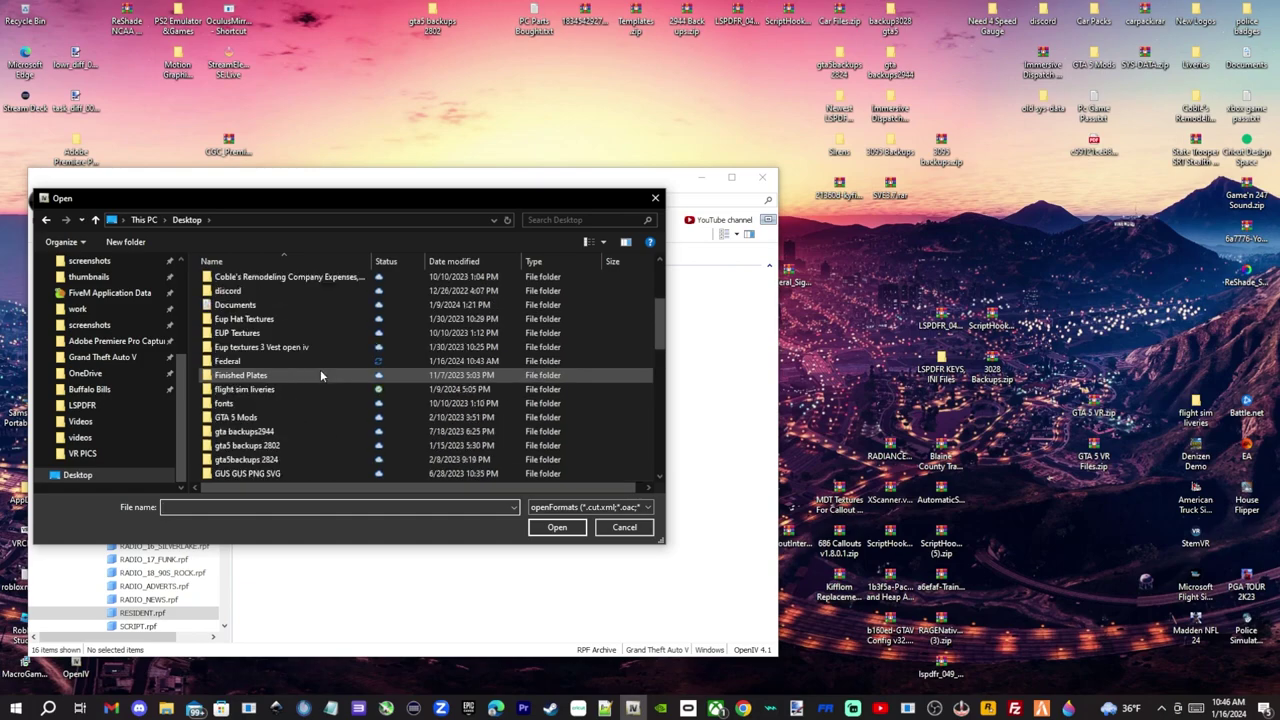
double_click(258, 362)
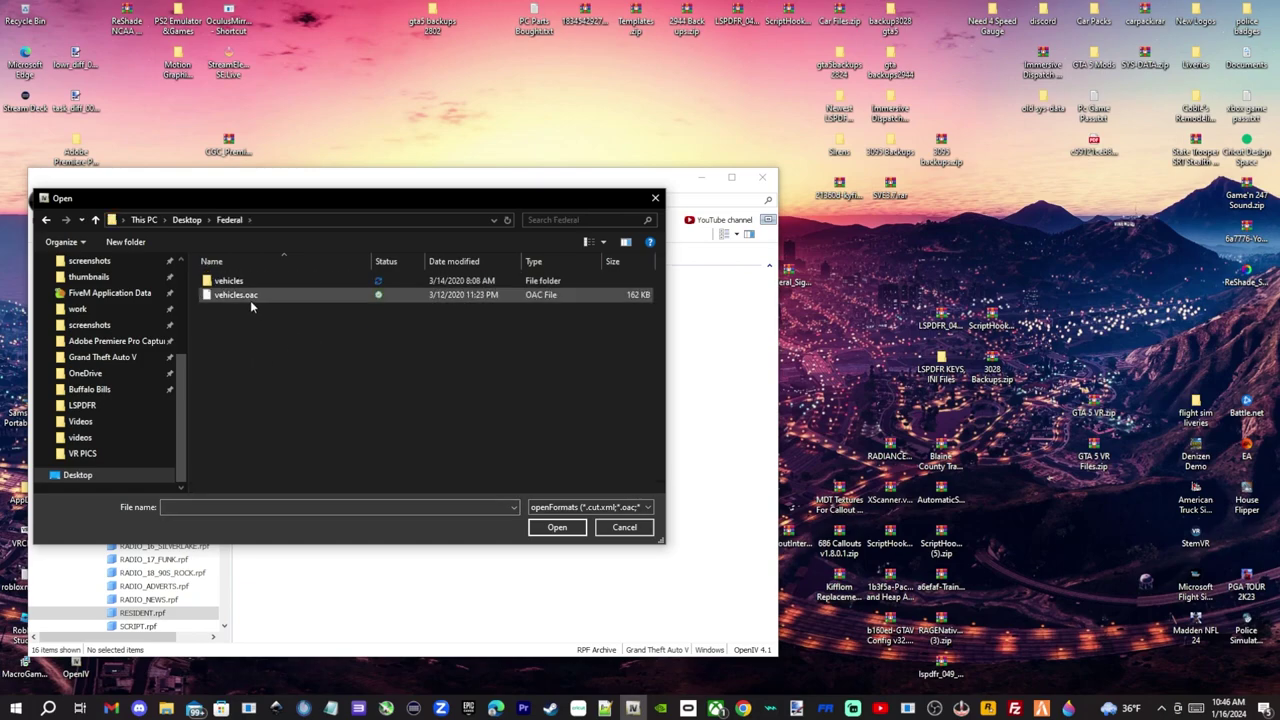
left_click(264, 302)
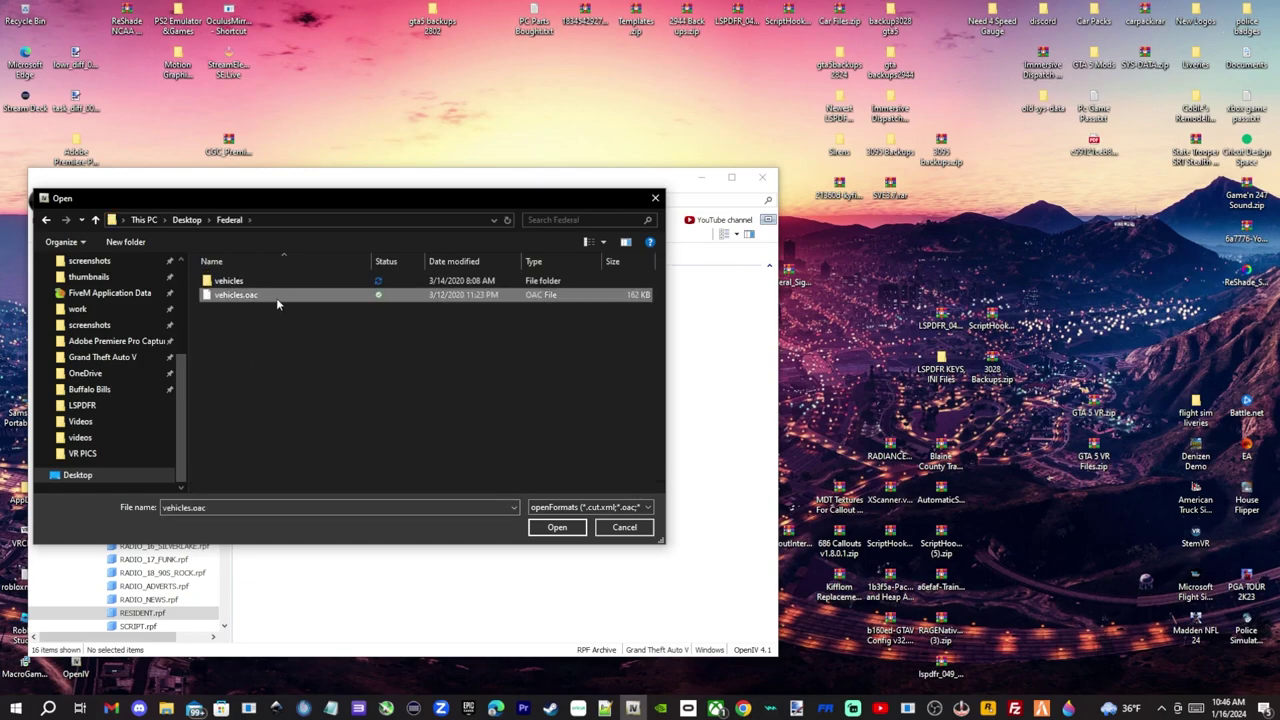
left_click(556, 528)
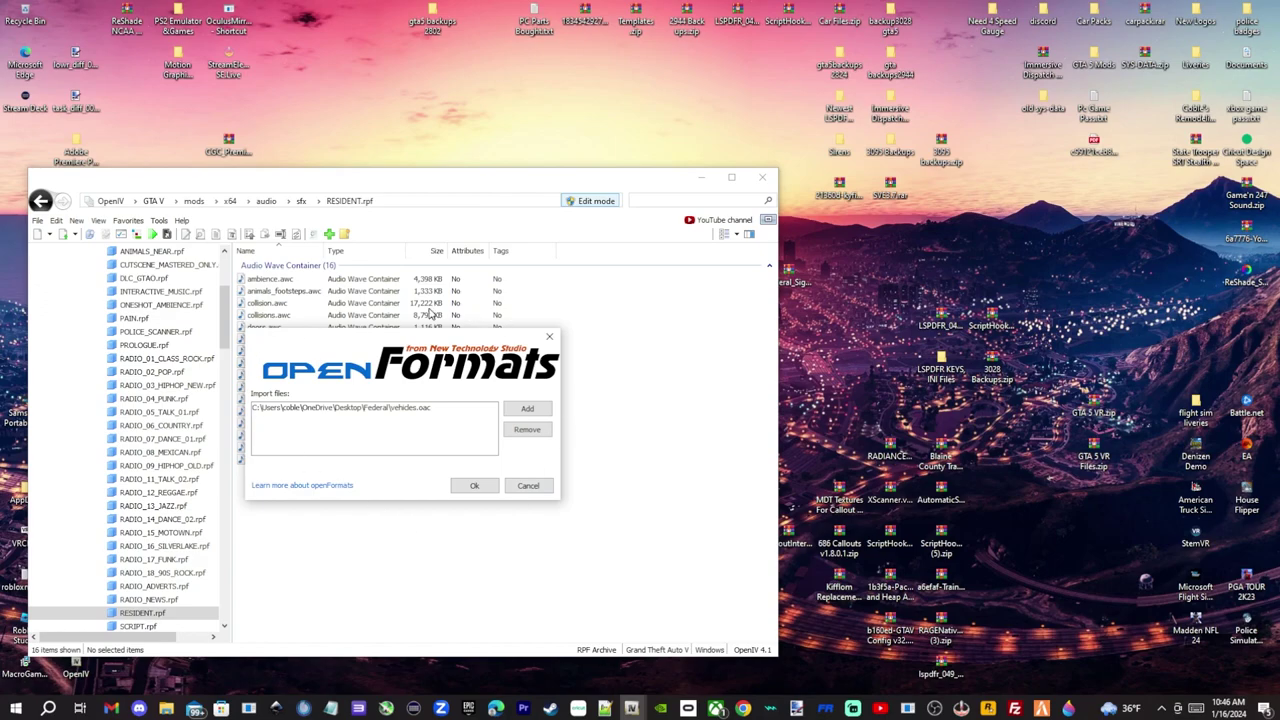
left_click(474, 487)
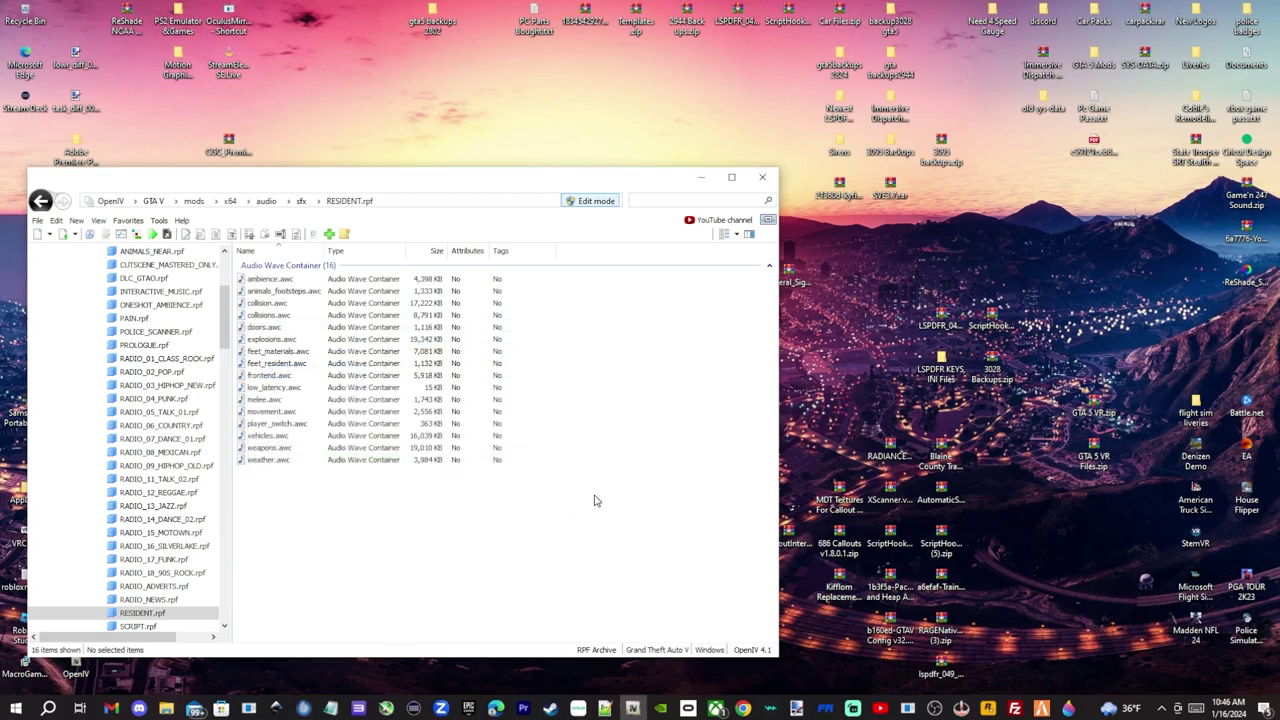
left_click_drag(530, 182, 670, 133)
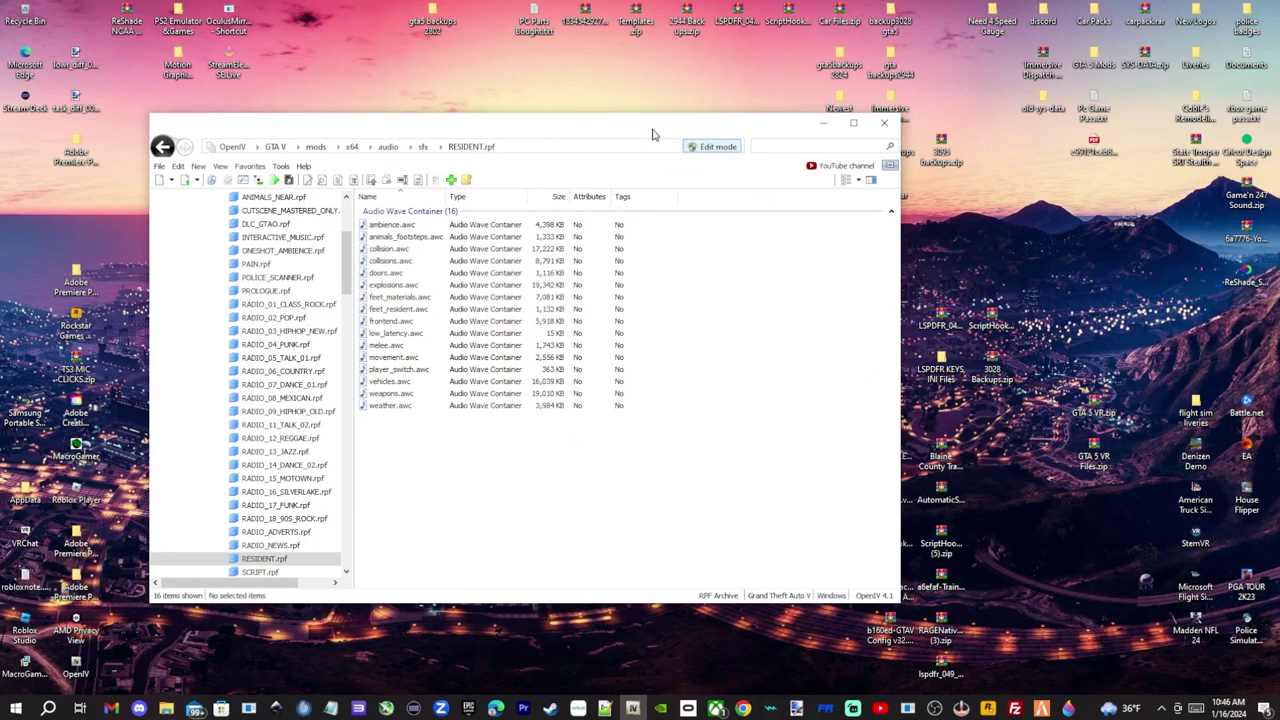
mouse_move(656, 133)
left_mouse_down()
mouse_move(634, 137)
mouse_move(654, 143)
mouse_move(664, 129)
left_mouse_up()
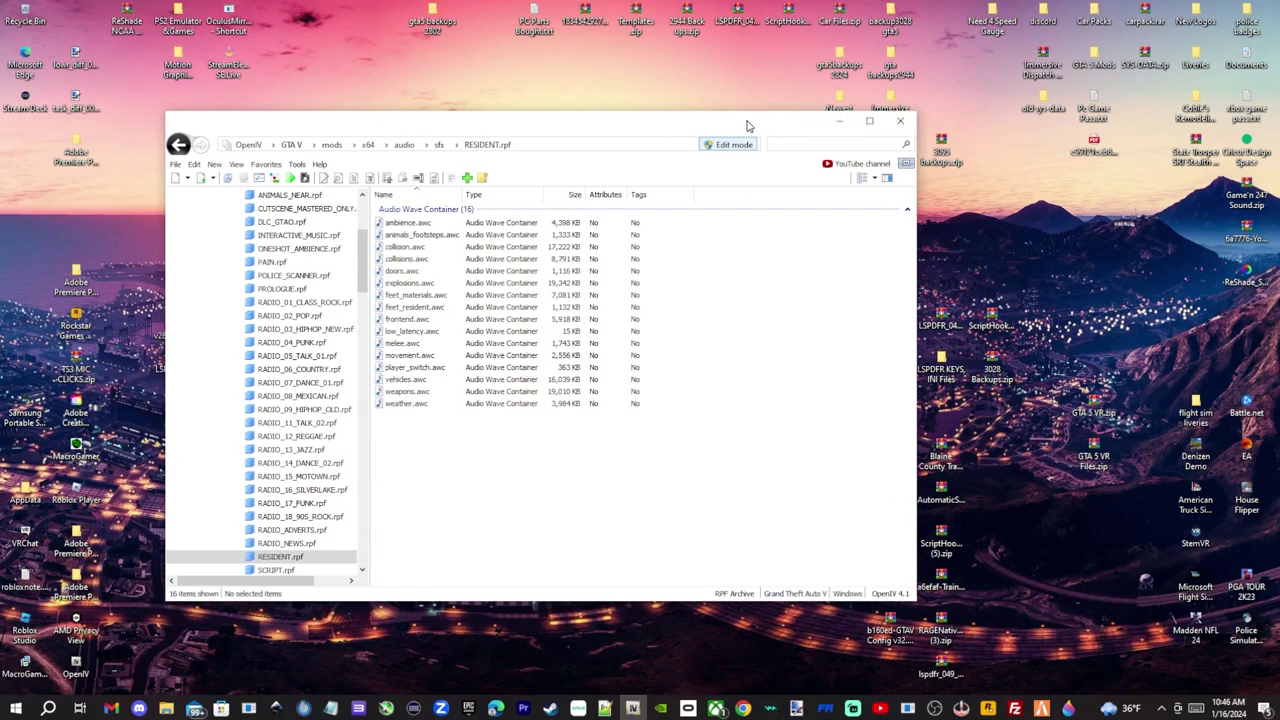
left_click_drag(745, 125, 731, 126)
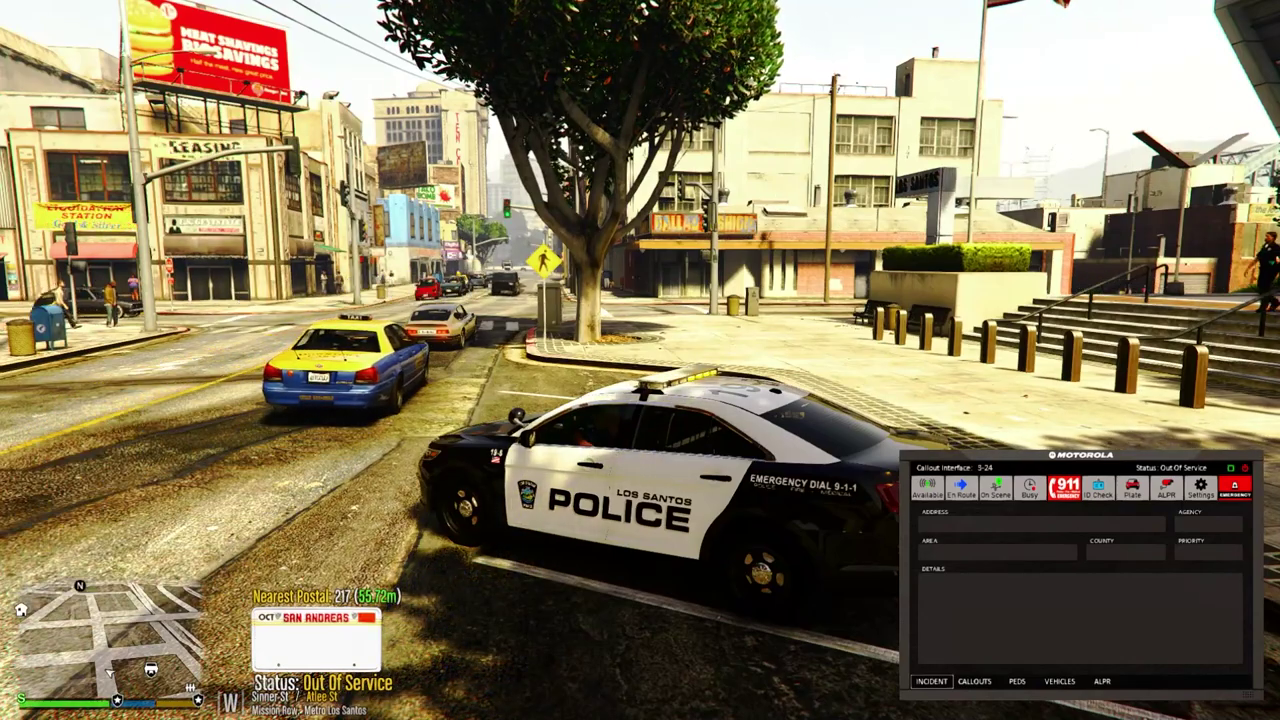
Switch to Grand Theft Auto V and turn on the parked police car's emergency lights
key("q")
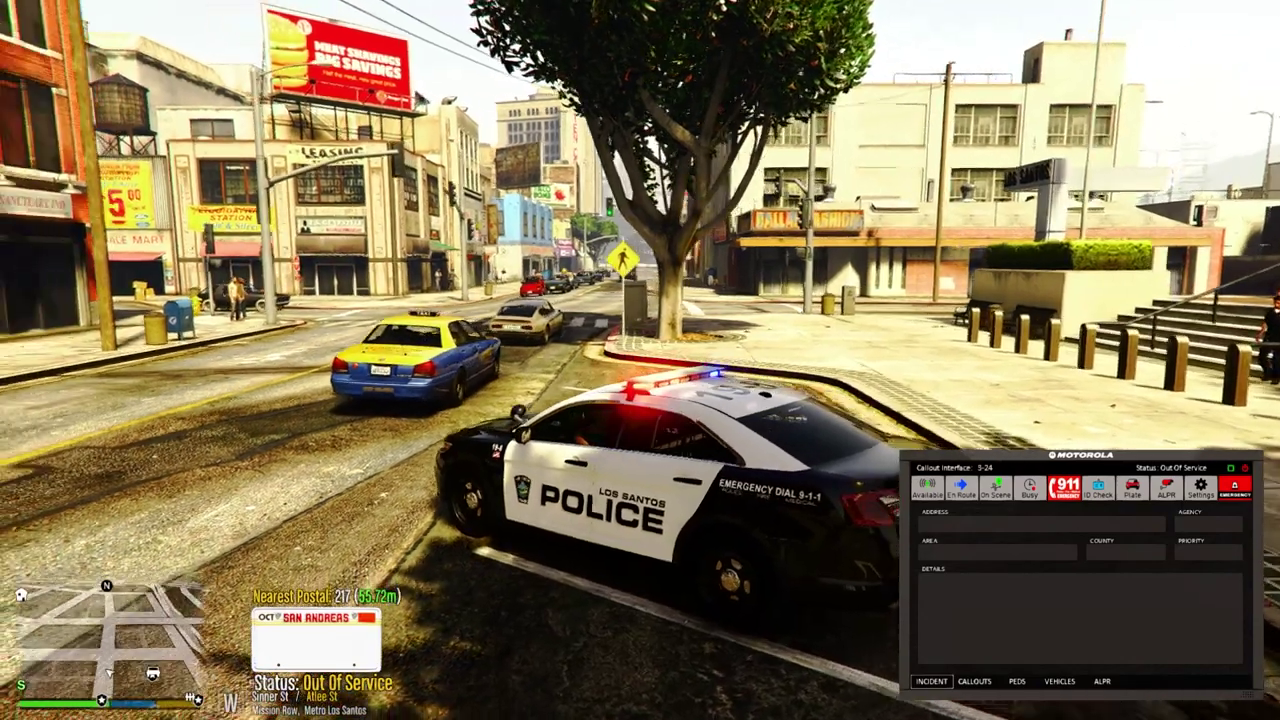